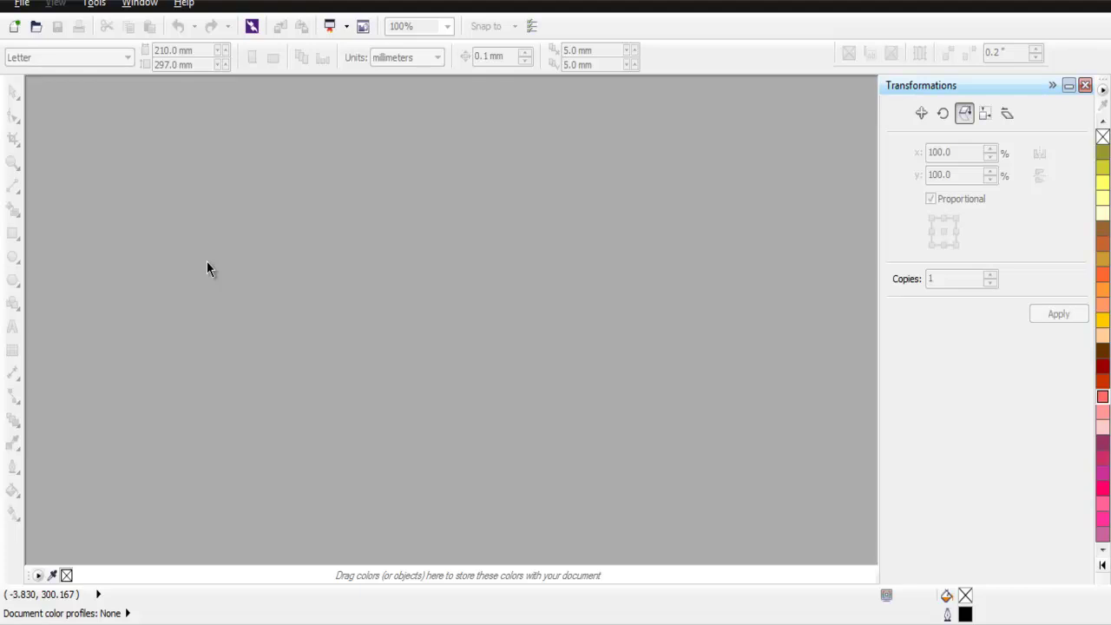
Create a new blank A4 portrait document (210 × 297 mm, RGB, 300 dpi).
left_click(13, 26)
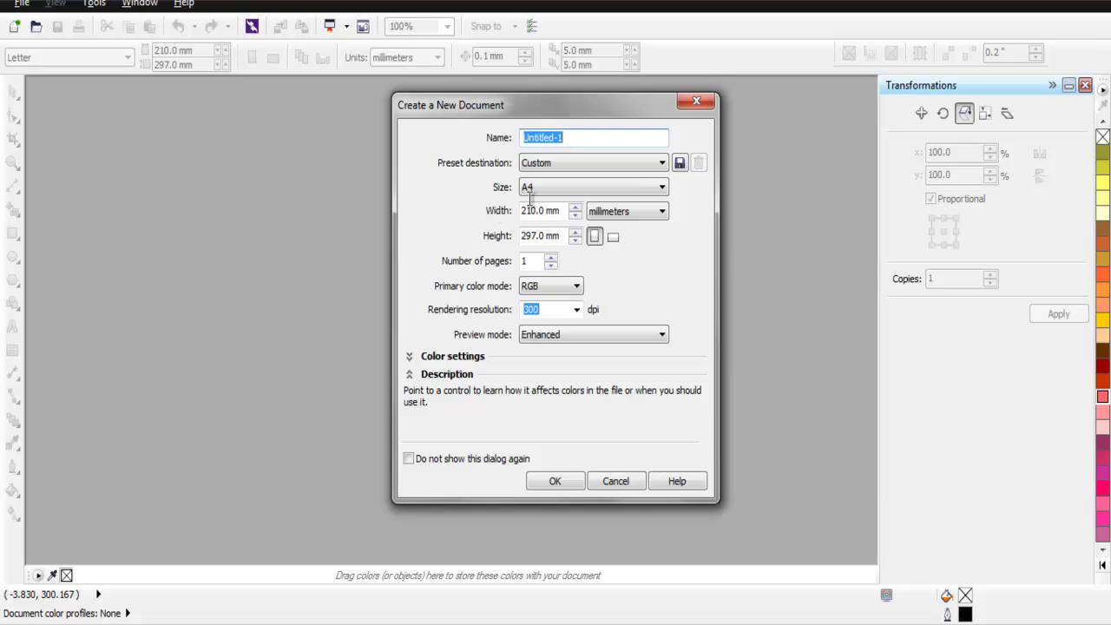
mouse_move(498, 210)
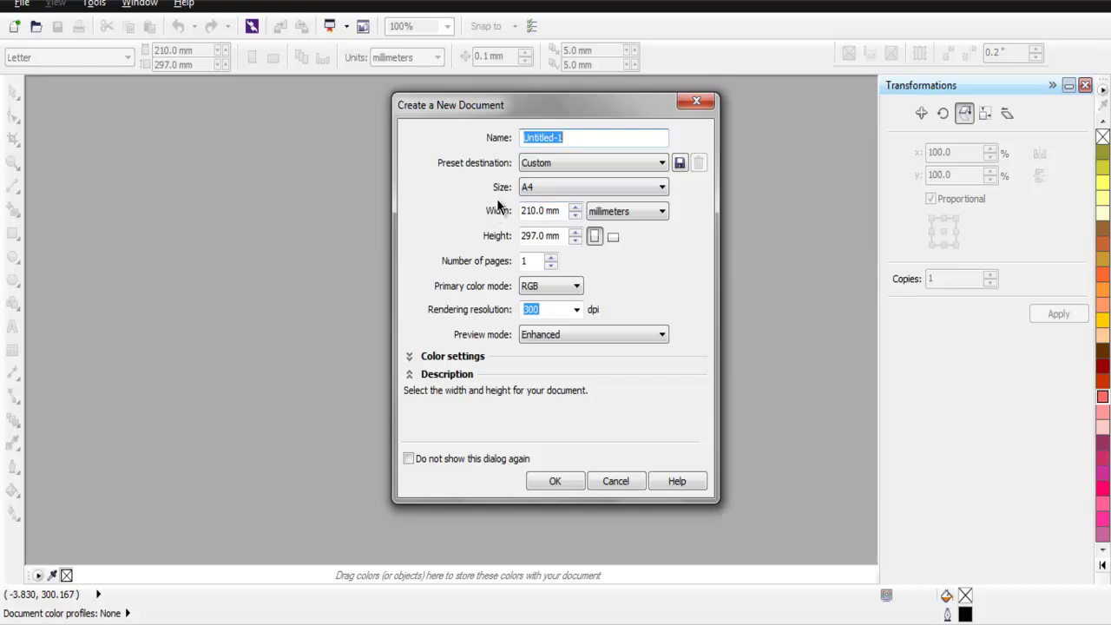
left_click(546, 481)
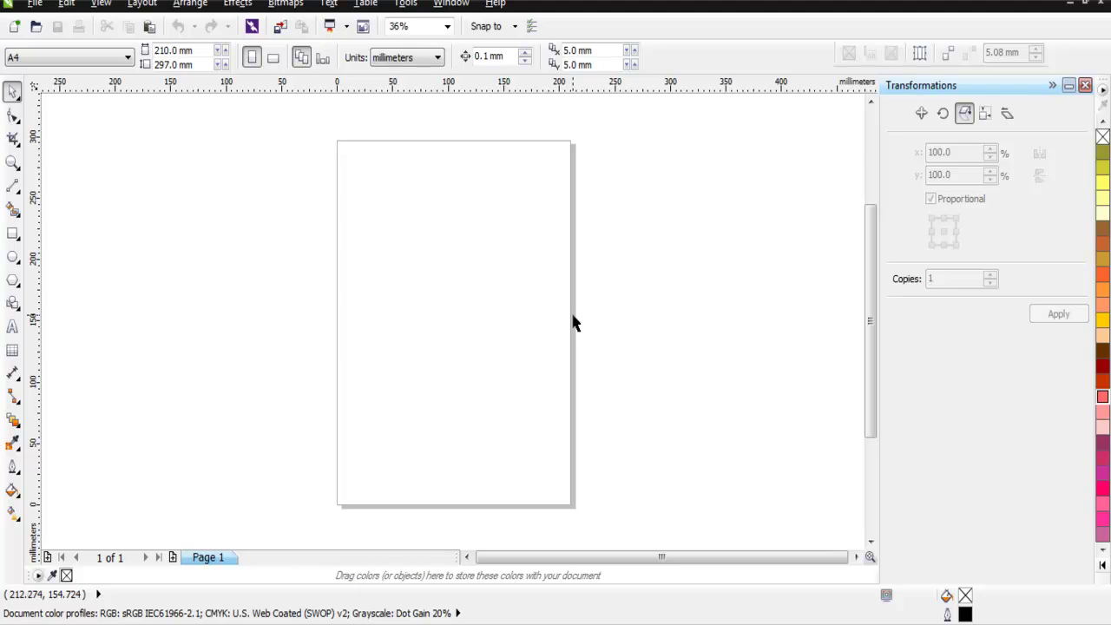
Set the document page background to solid sea green.
key("ctrl+j")
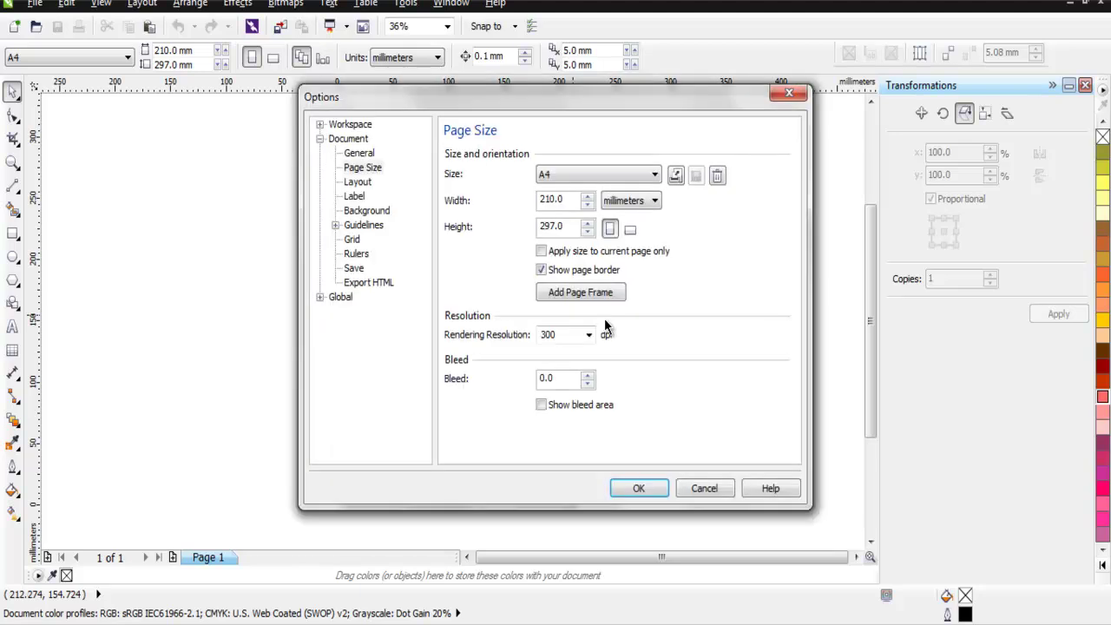
left_click(366, 213)
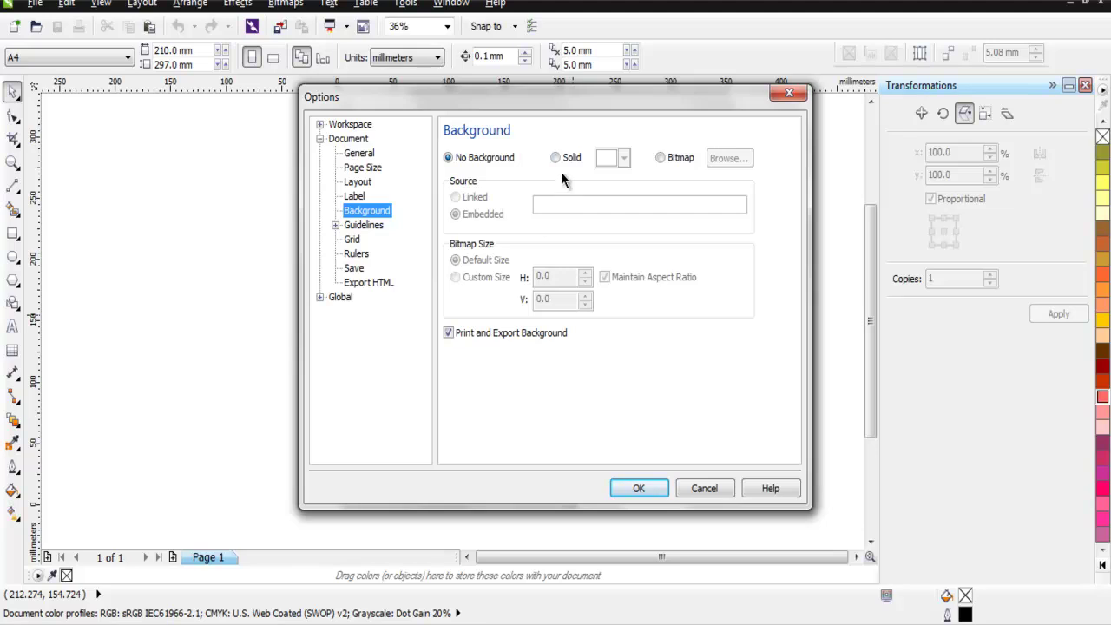
left_click(556, 158)
left_click(624, 159)
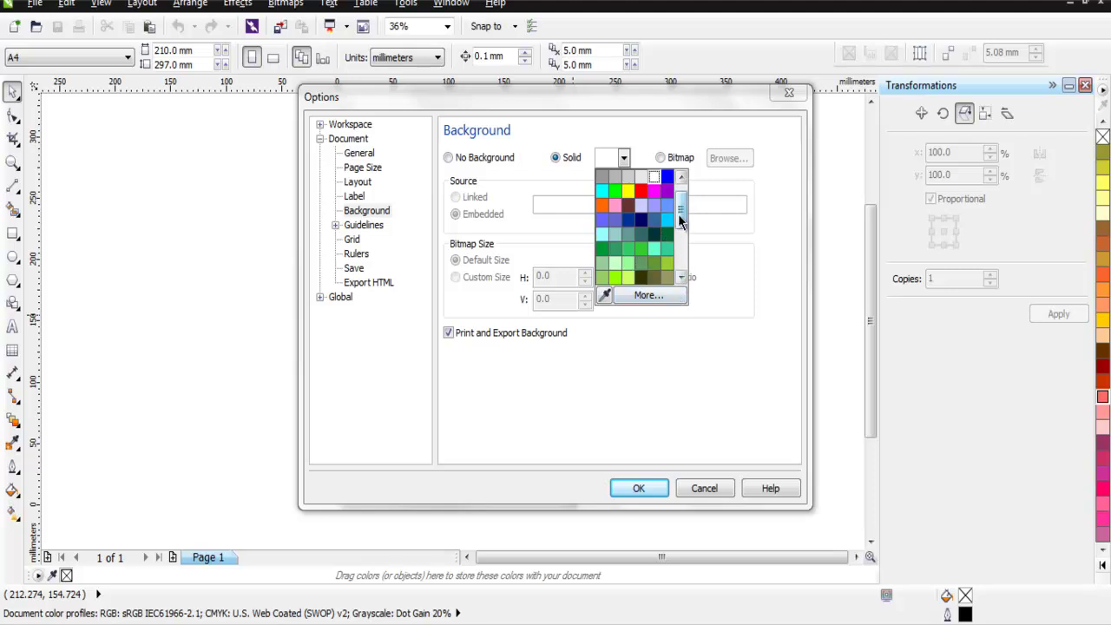
scroll(632, 246, "down", 2)
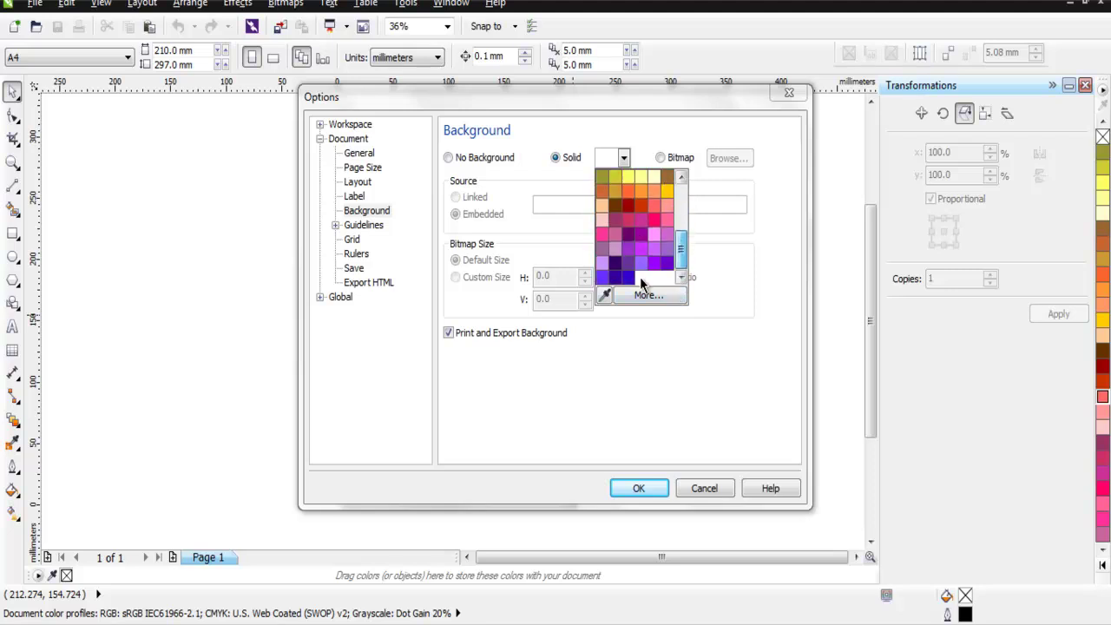
scroll(639, 277, "down", 2)
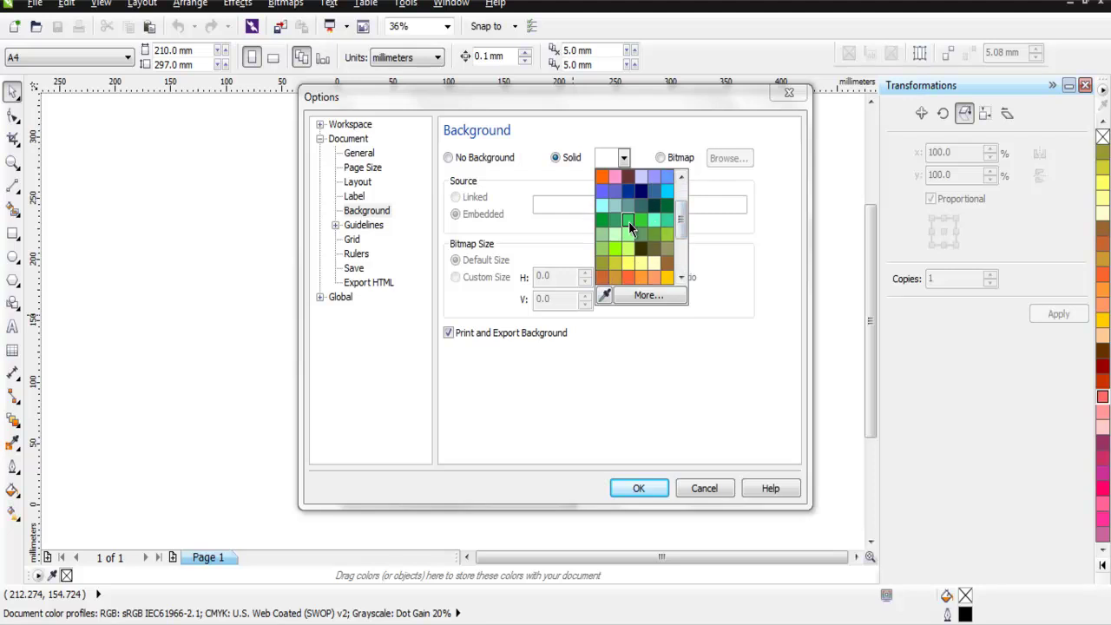
left_click(666, 221)
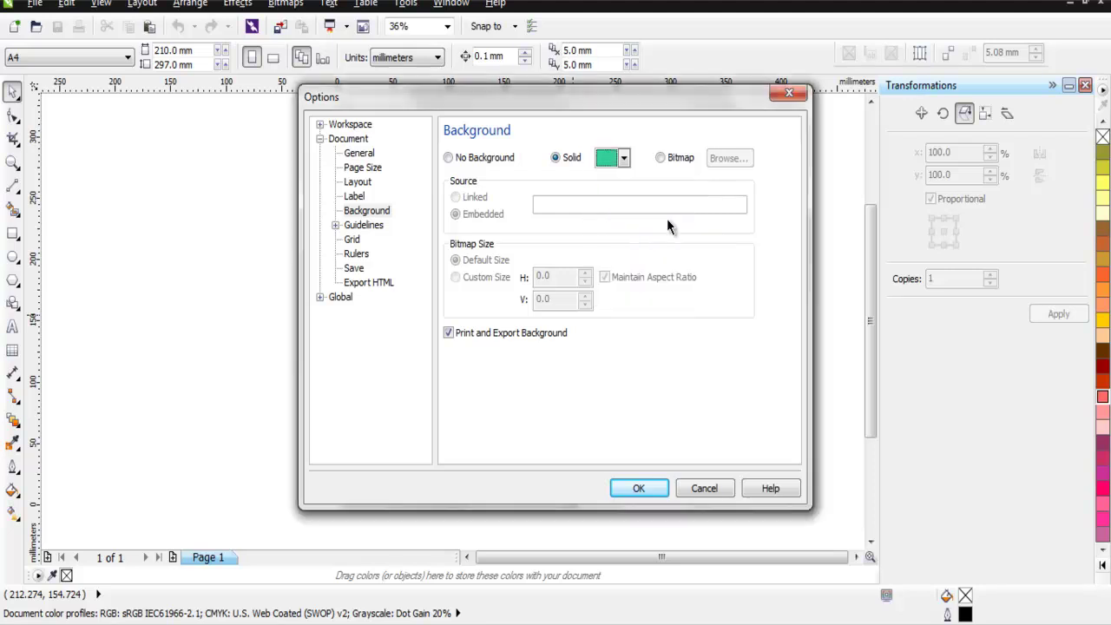
left_click(642, 488)
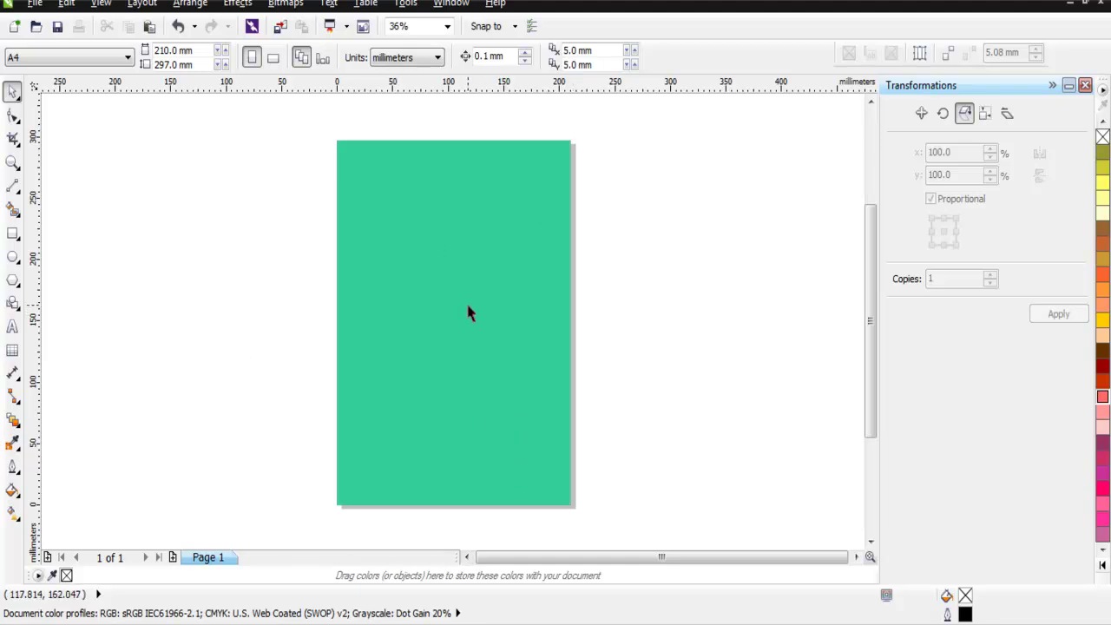
Zoom in and draw a rectangle in the upper left of the page.
left_click(12, 163)
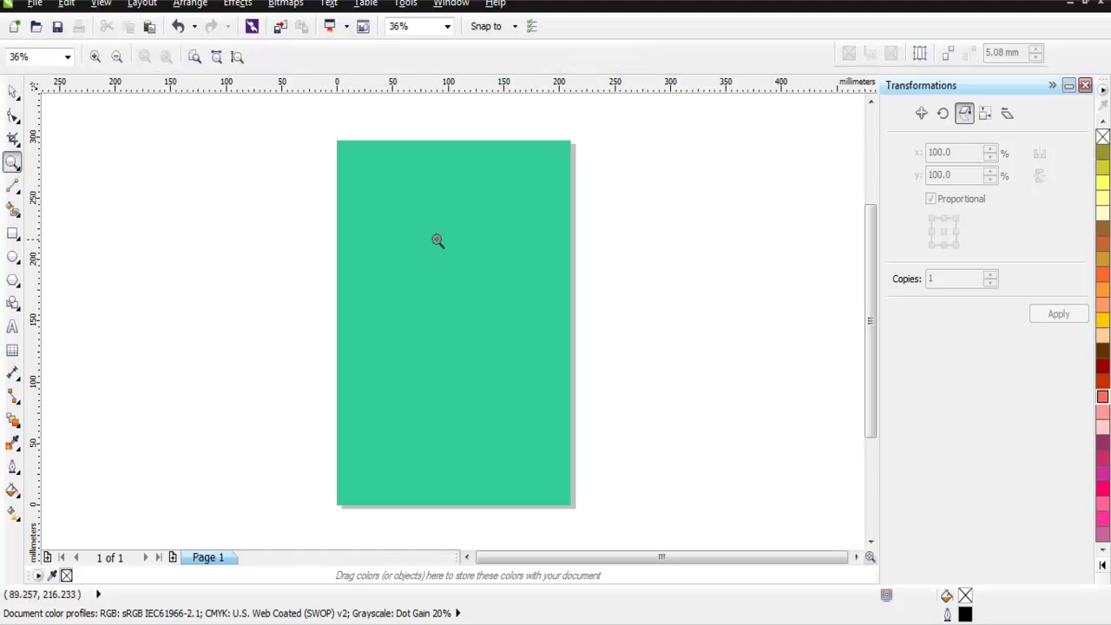
left_click(433, 240)
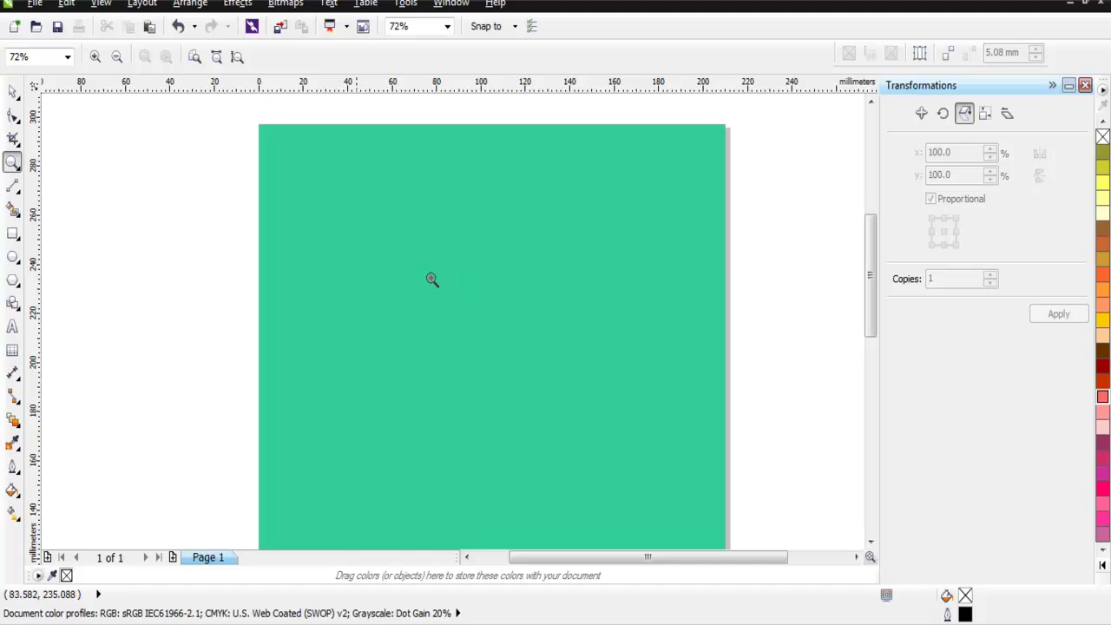
left_click(13, 233)
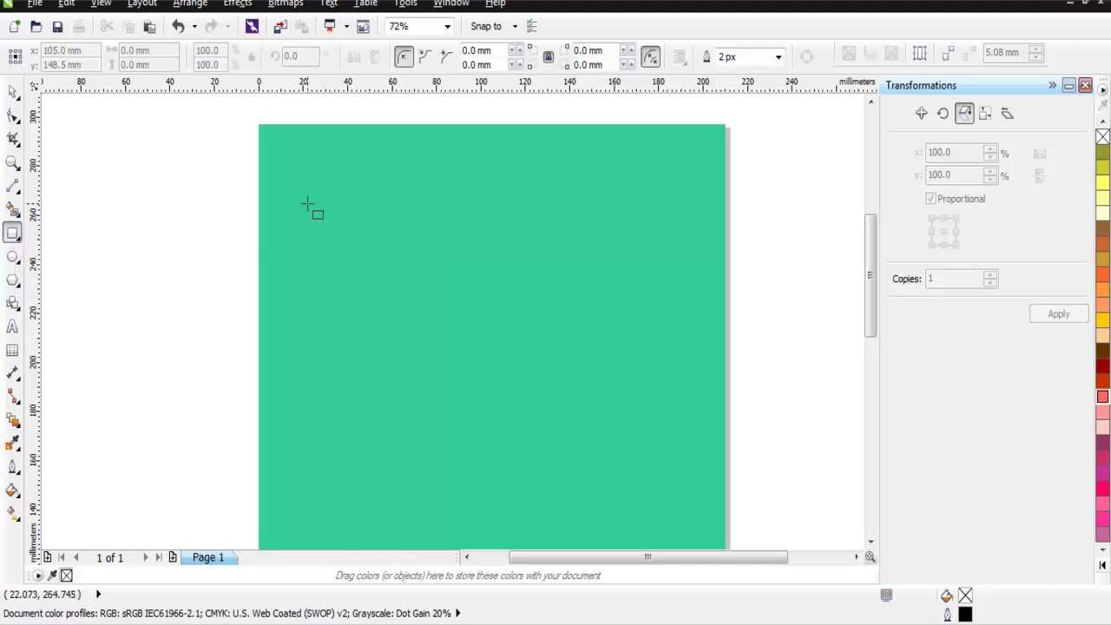
left_click_drag(304, 202, 489, 400)
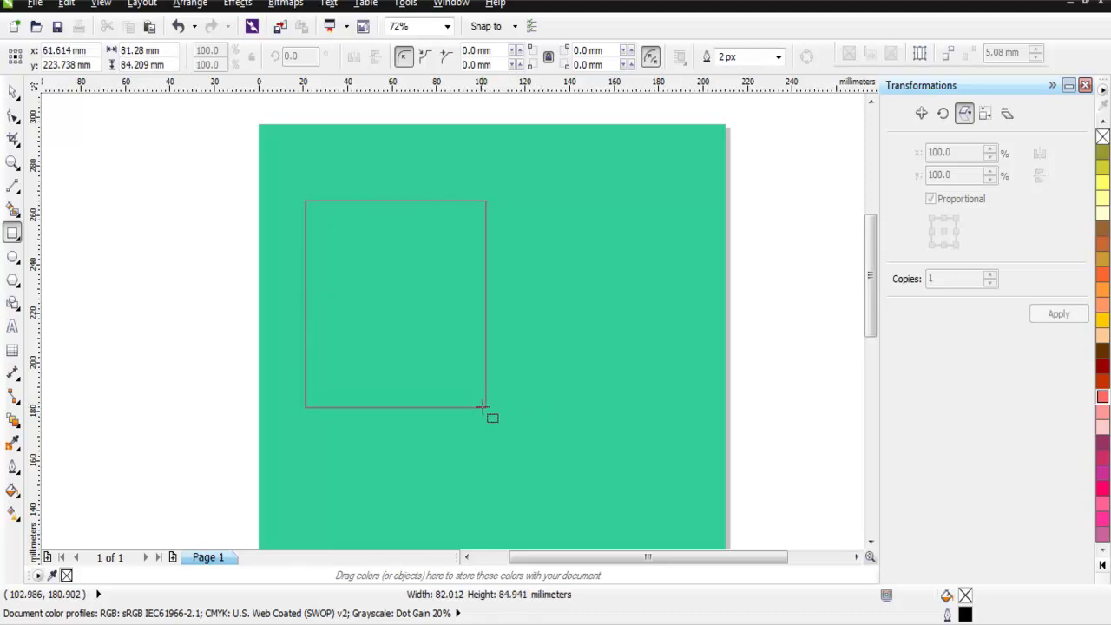
left_click_drag(490, 400, 476, 407)
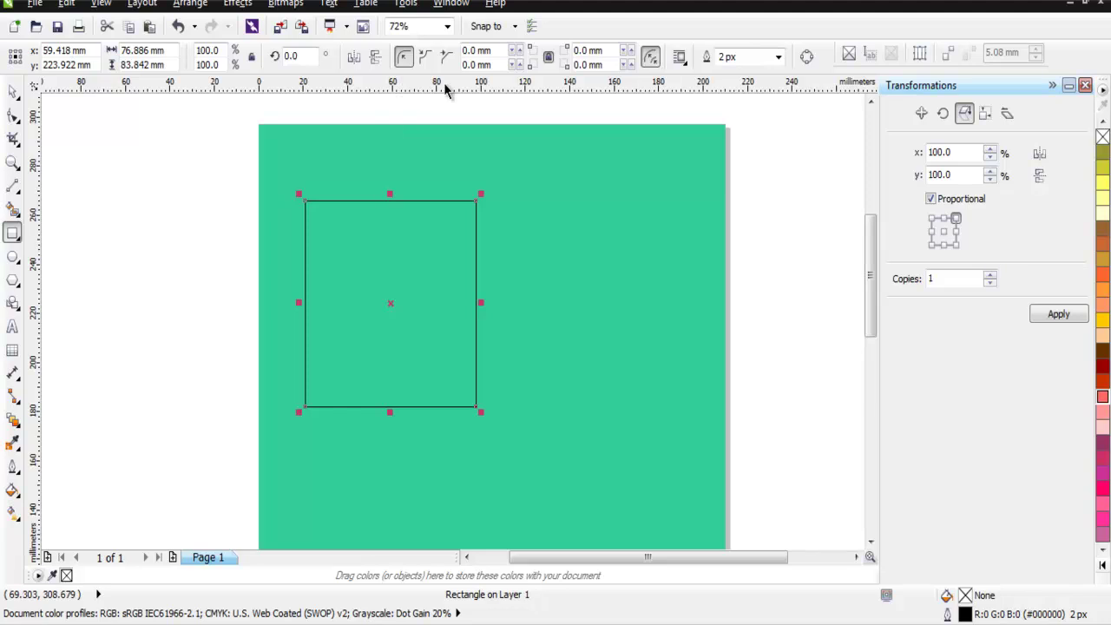
Round all of the rectangle's corners to a 6 mm radius.
left_click(480, 52)
type("6")
key("Tab")
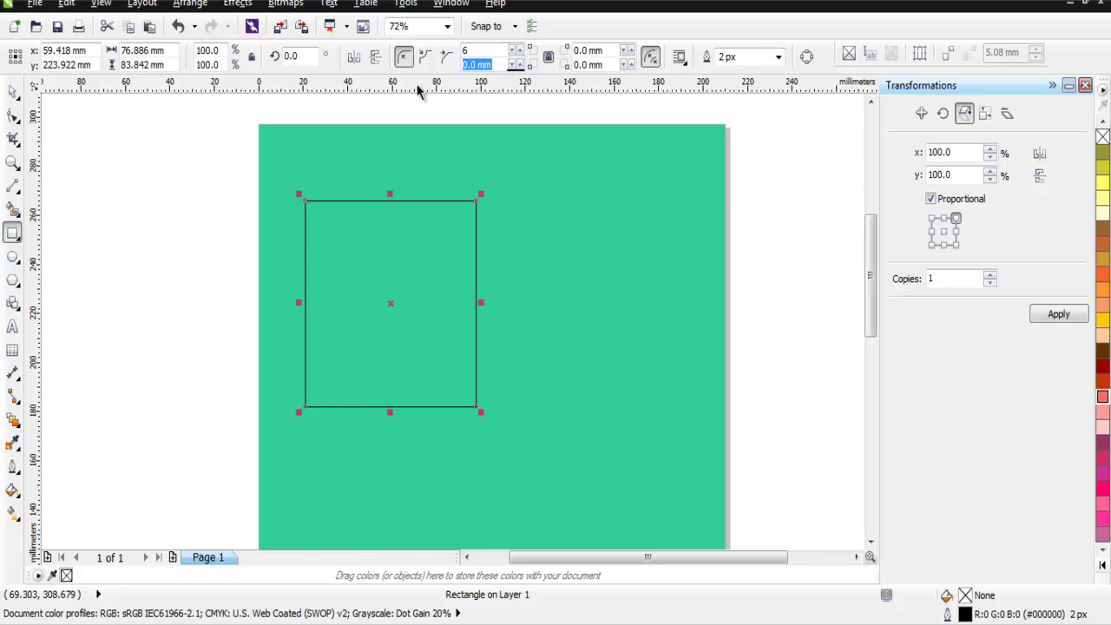
type("6")
key("Return")
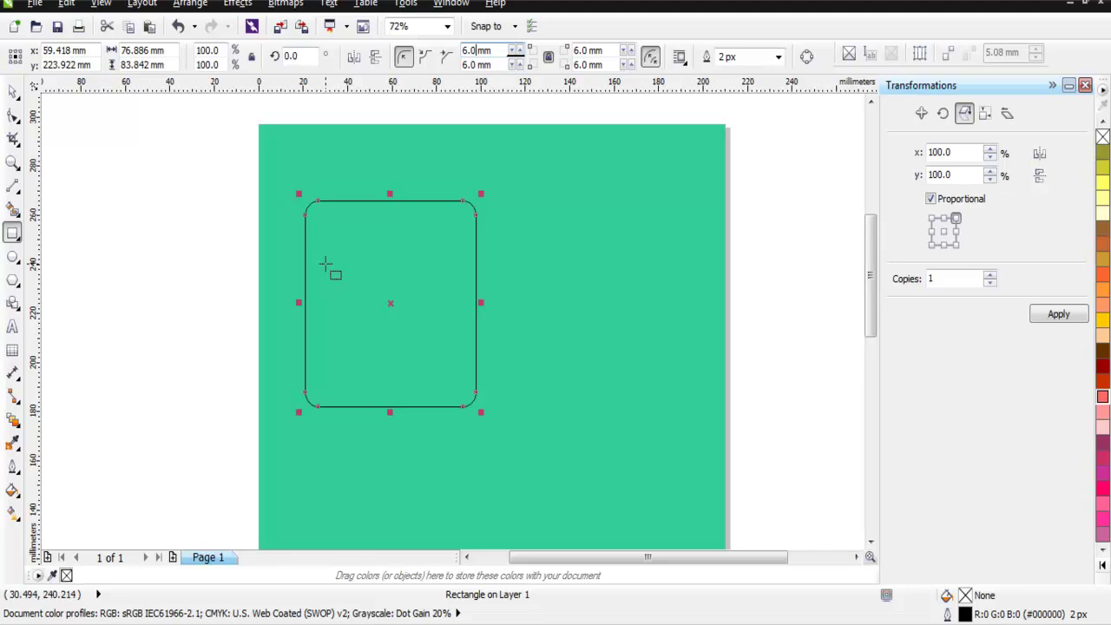
Fill the rounded rectangle white.
left_click(1099, 570)
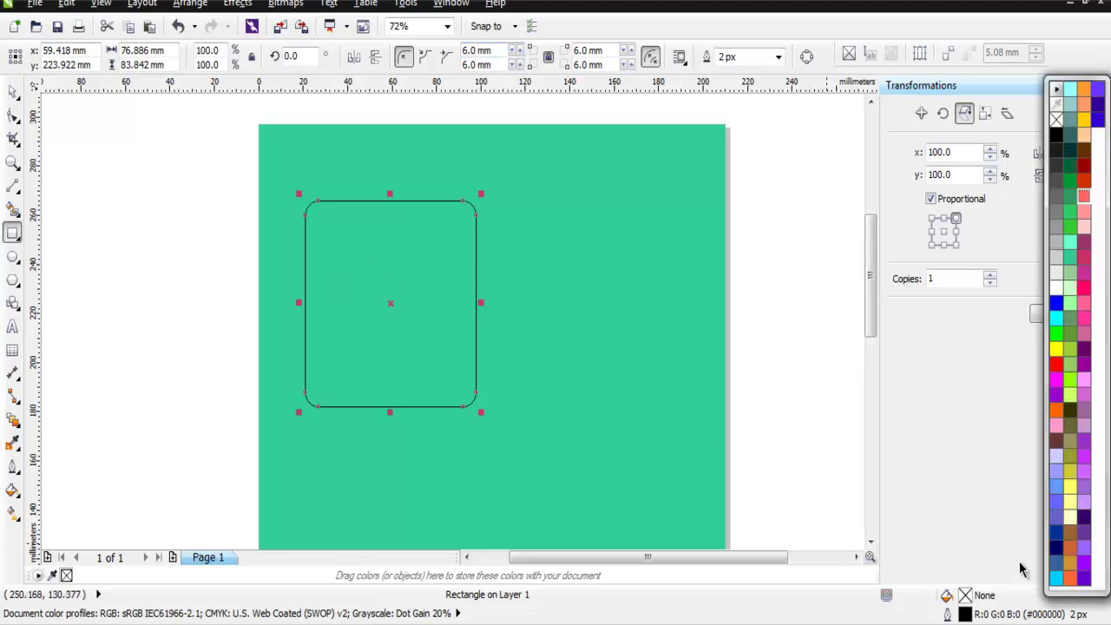
left_click(1056, 288)
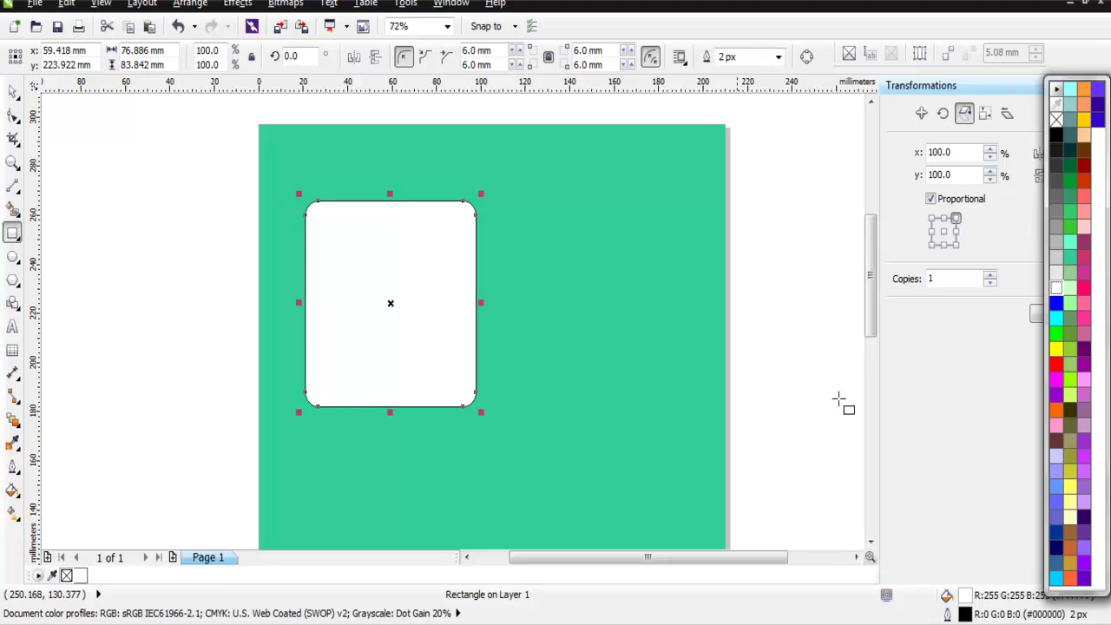
left_click(13, 92)
left_click(117, 246)
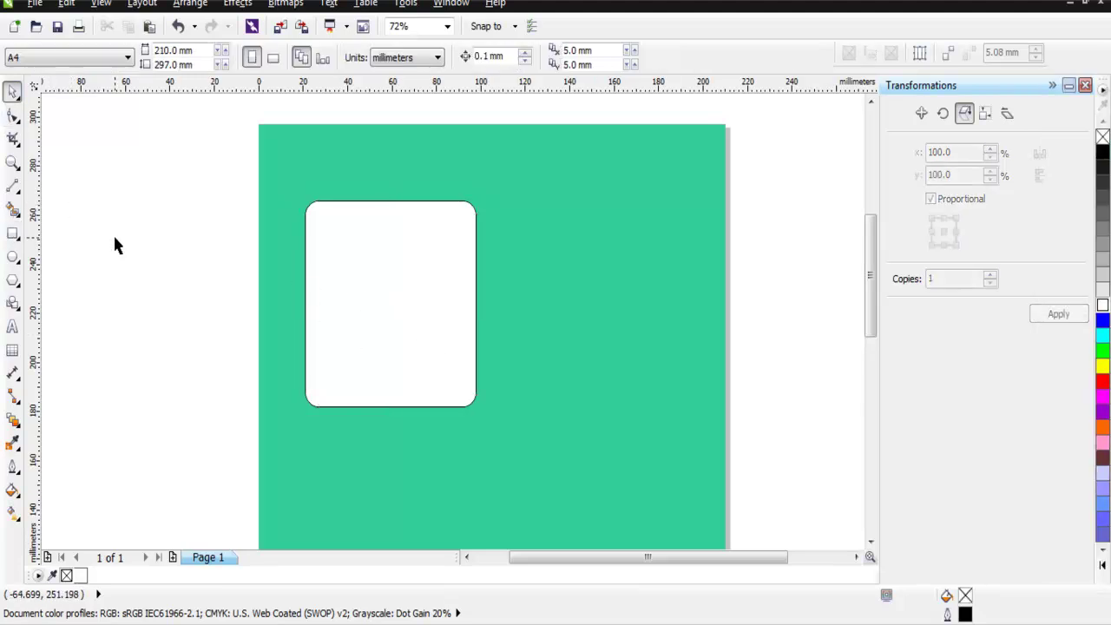
left_click(476, 301)
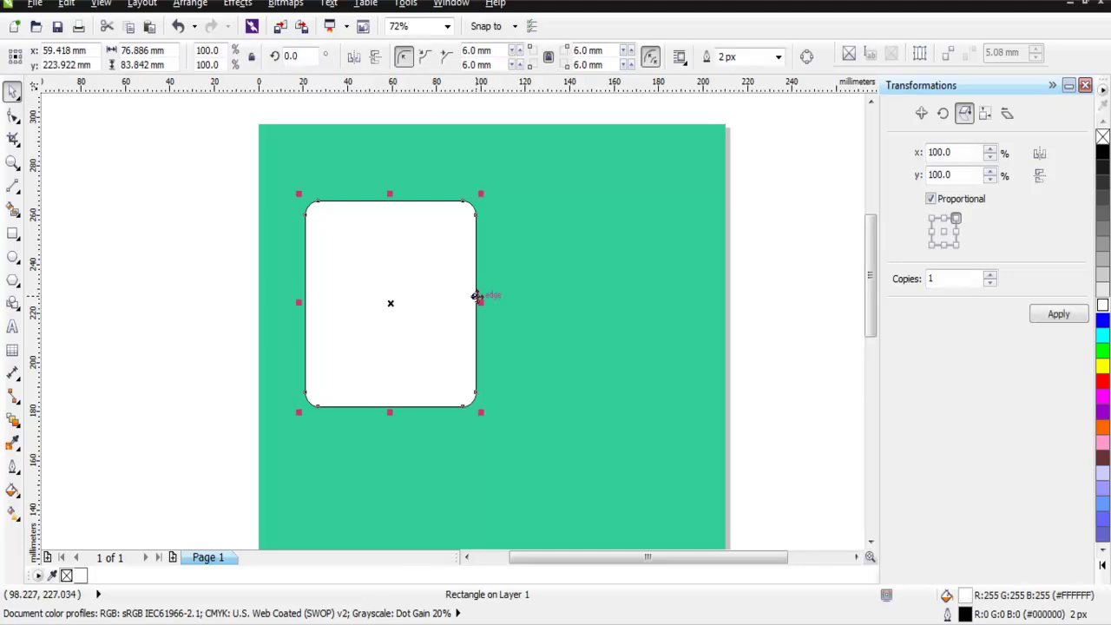
Give the rectangle a light grey 20% Black (#CCCCCC) outline.
left_click(13, 466)
left_click(63, 212)
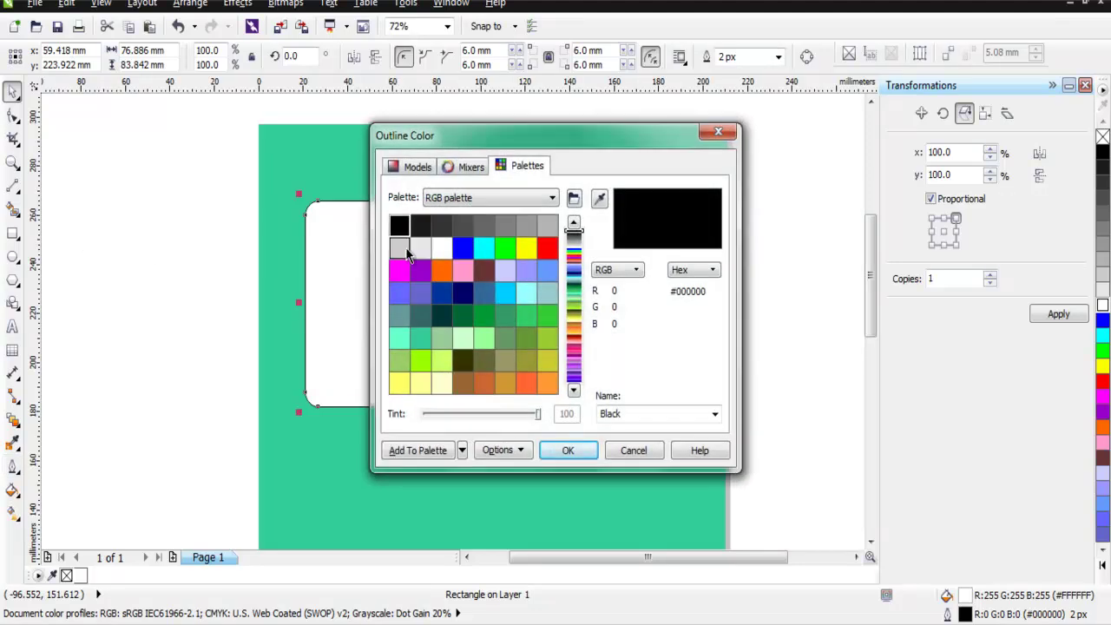
left_click(404, 249)
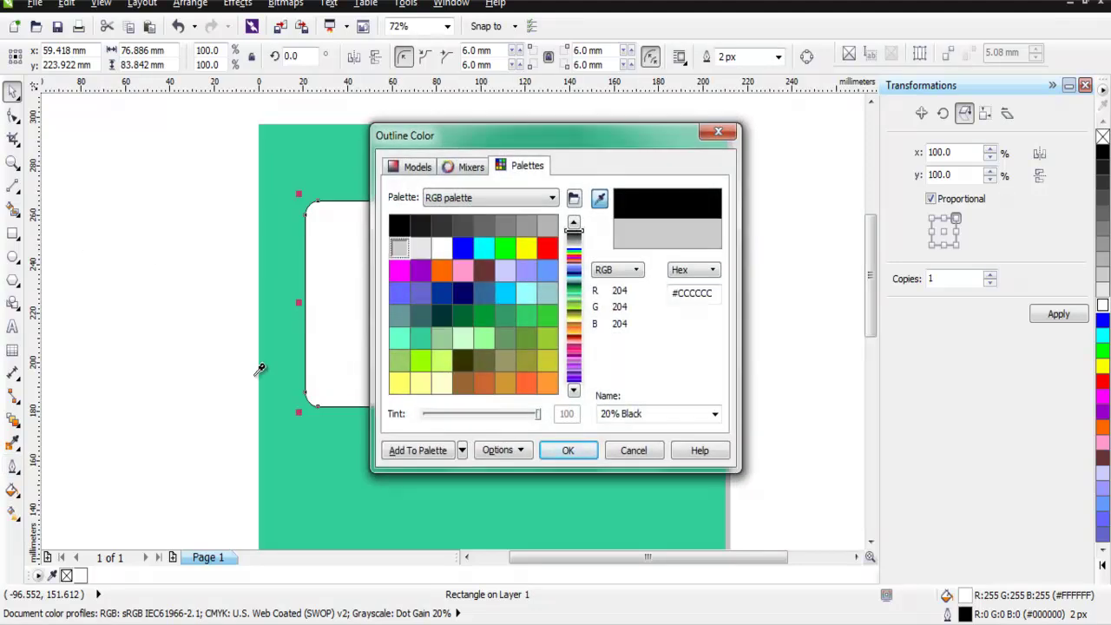
left_click(566, 449)
left_click(197, 346)
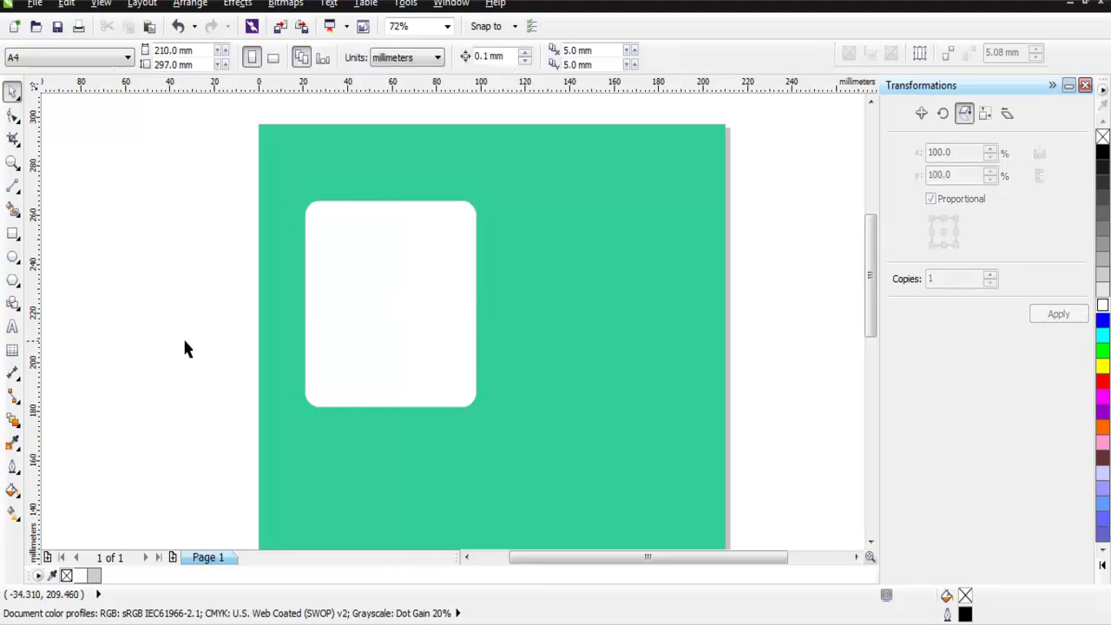
left_click(427, 321)
left_click(247, 311)
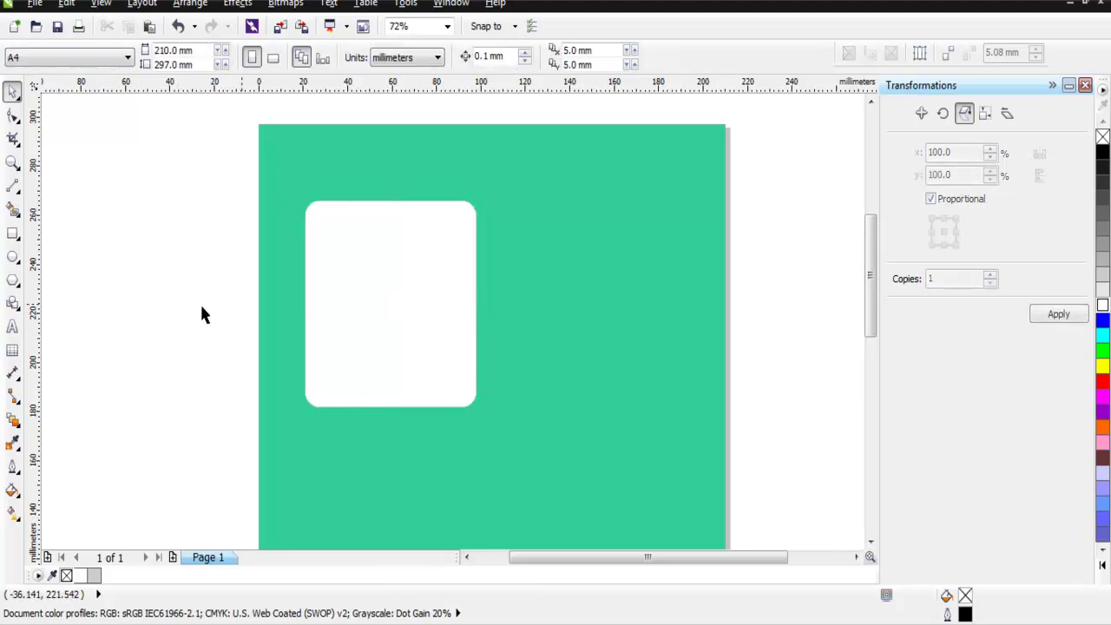
Draw a large circle below and right of the white rounded box.
mouse_move(867, 300)
left_mouse_down()
mouse_move(867, 322)
mouse_move(866, 309)
left_mouse_up()
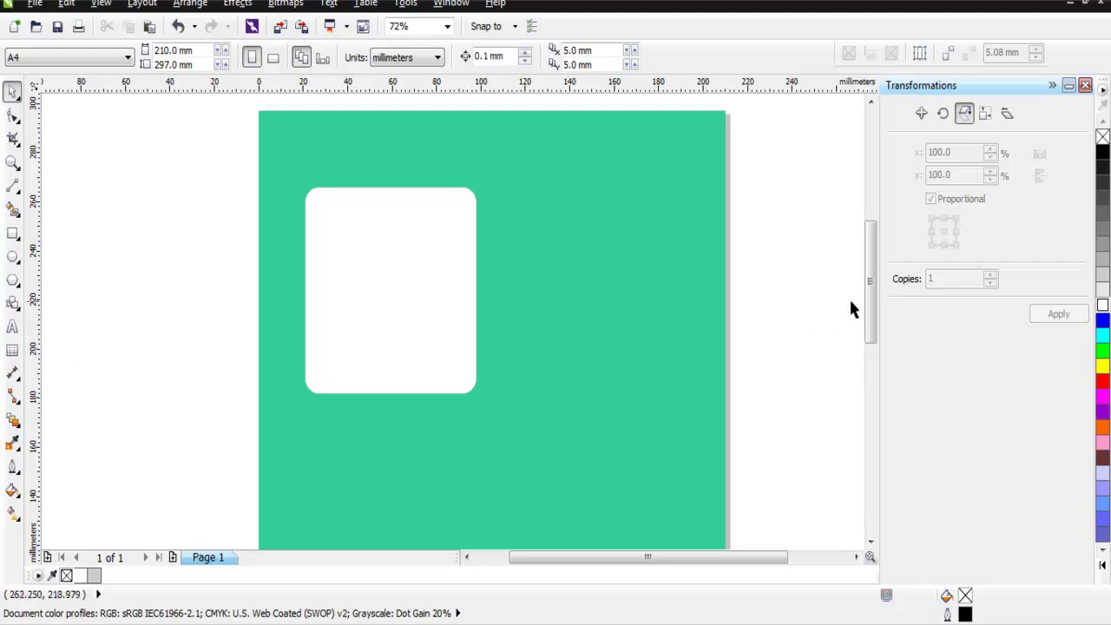
mouse_move(865, 295)
left_mouse_down()
mouse_move(868, 323)
mouse_move(881, 315)
left_mouse_up()
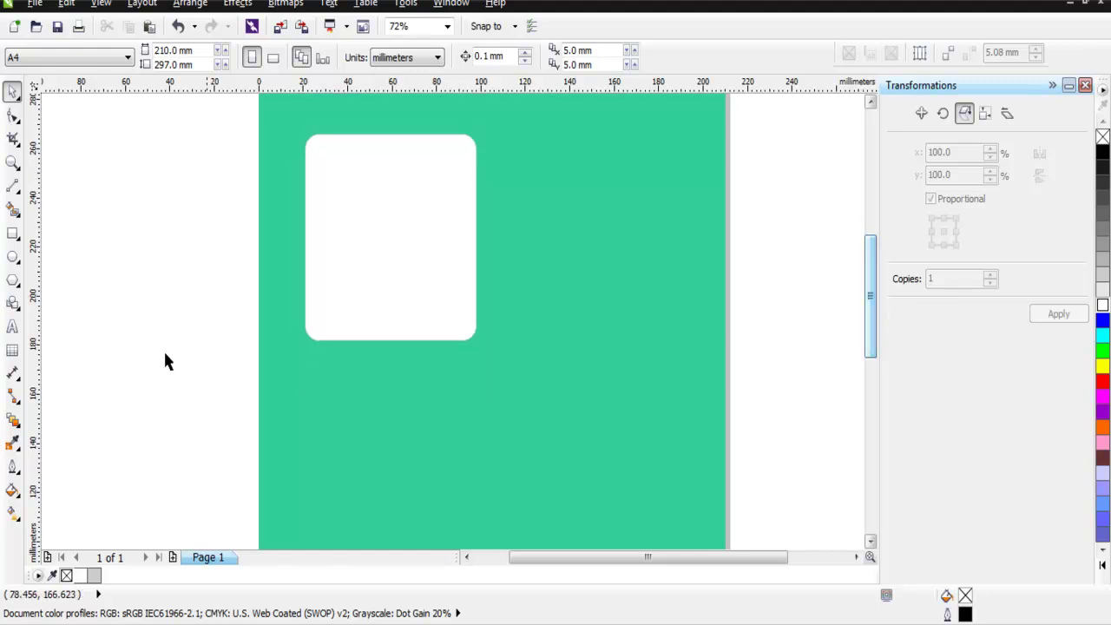
left_click(14, 258)
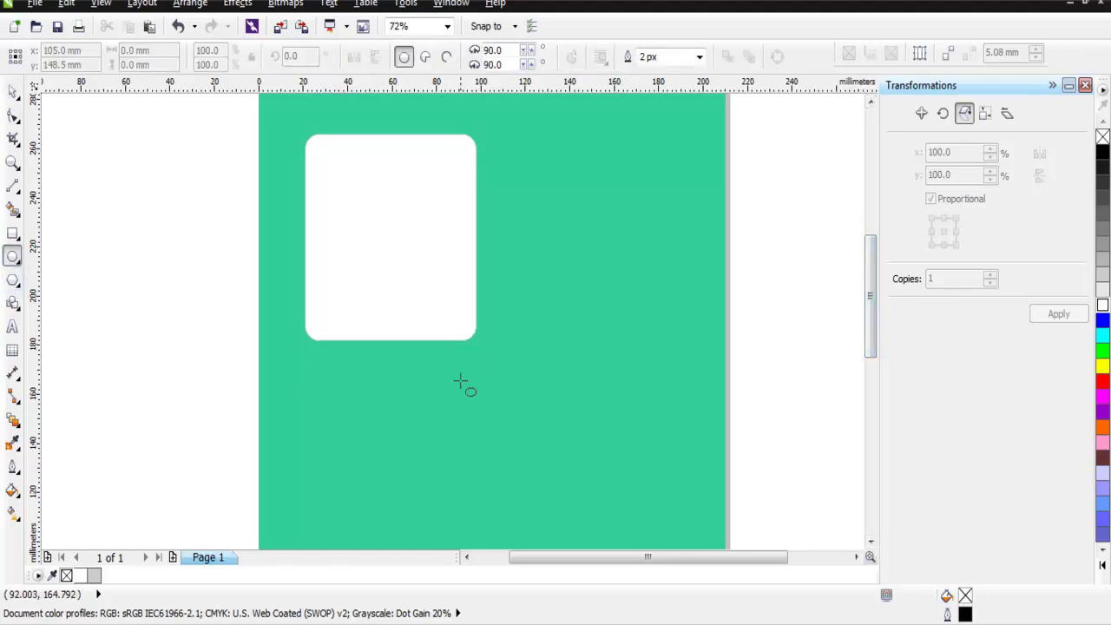
mouse_move(461, 377)
left_mouse_down()
mouse_move(657, 569)
mouse_move(708, 511)
left_mouse_up()
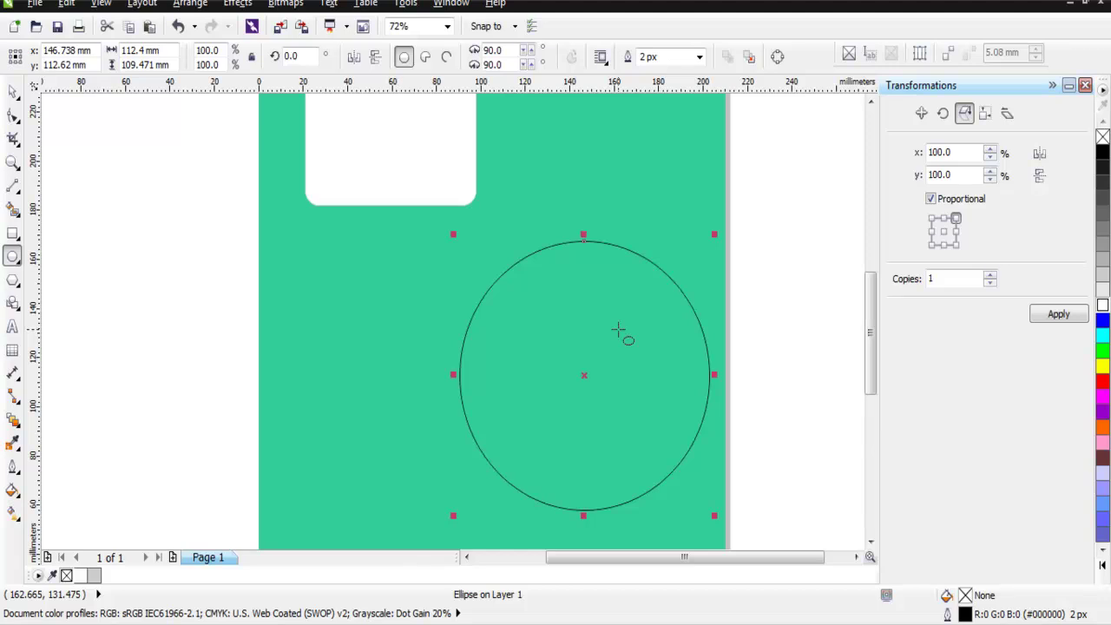
Try pink swatches and settle on a crimson (#CC3366) fill for the circle.
left_click(1097, 571)
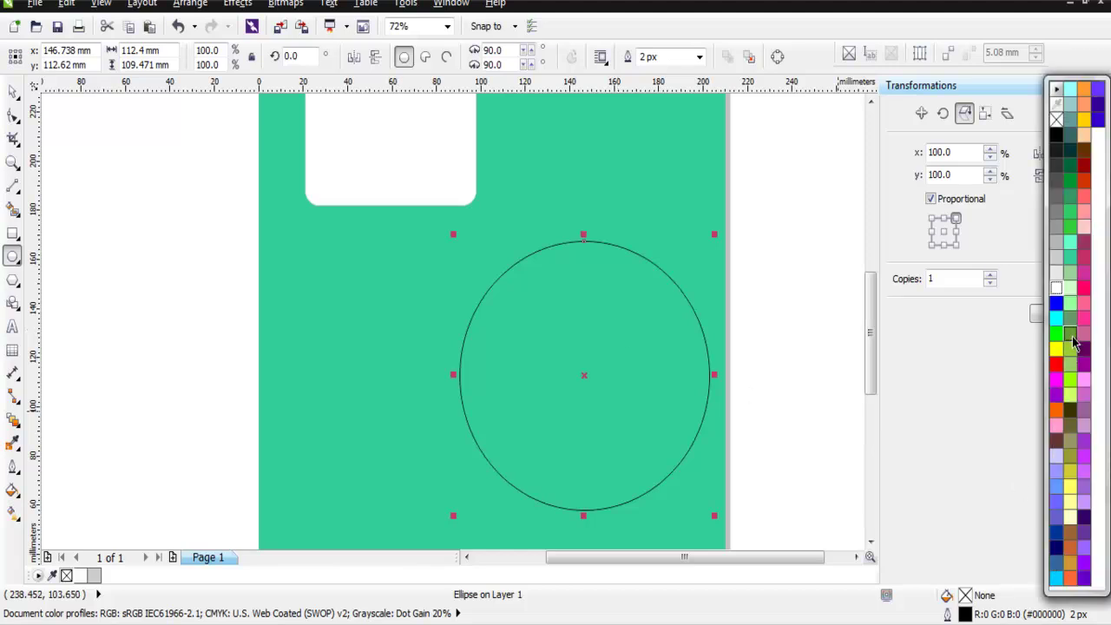
left_click(1084, 289)
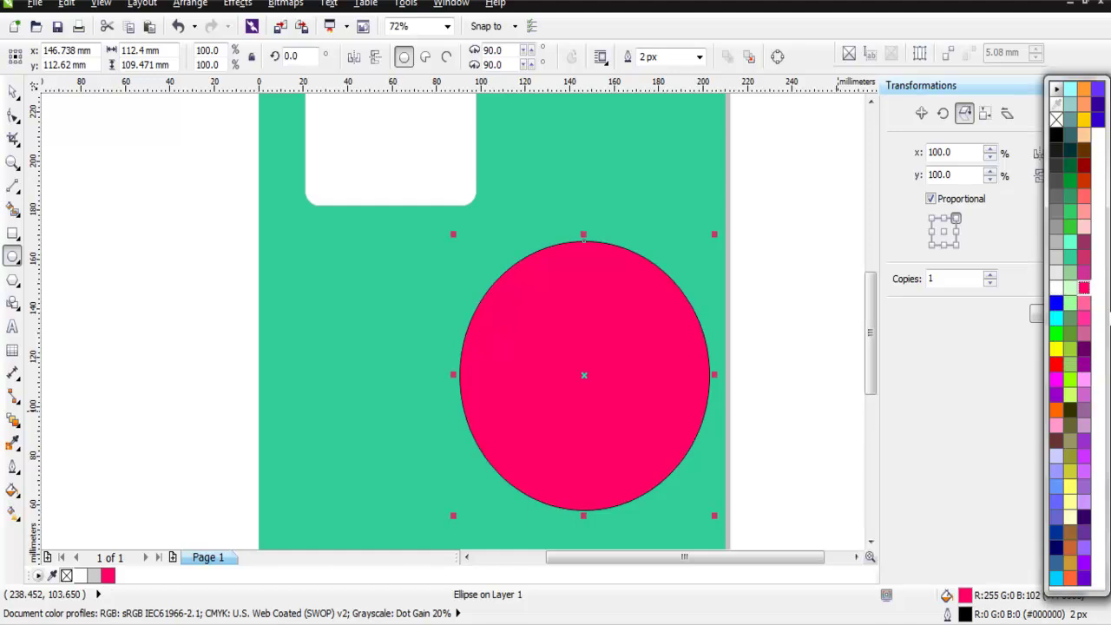
left_click(1084, 318)
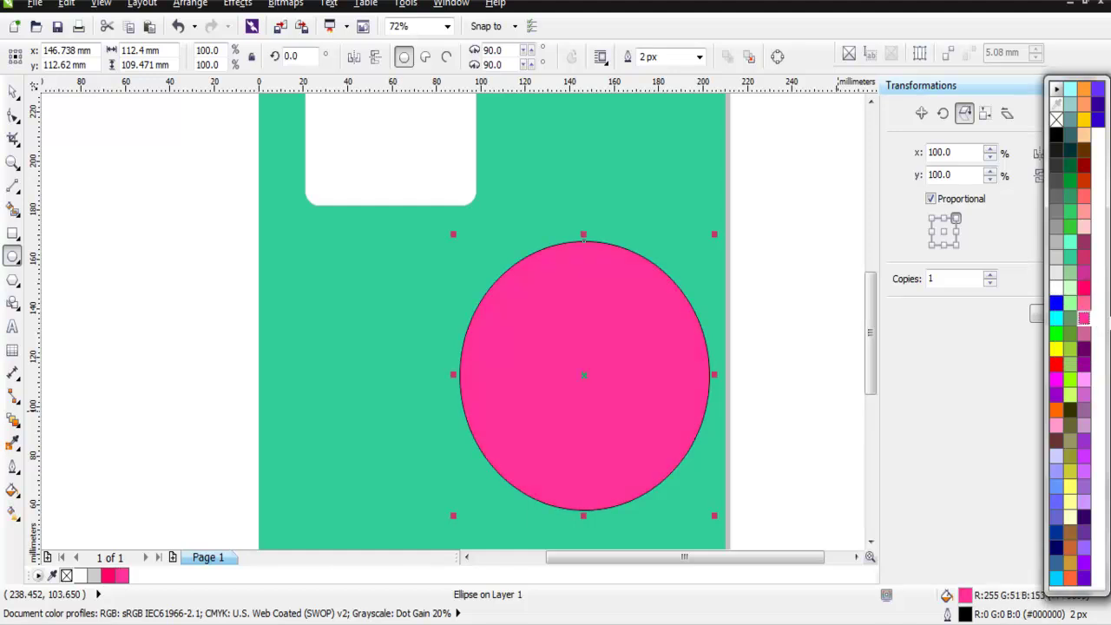
left_click(1083, 303)
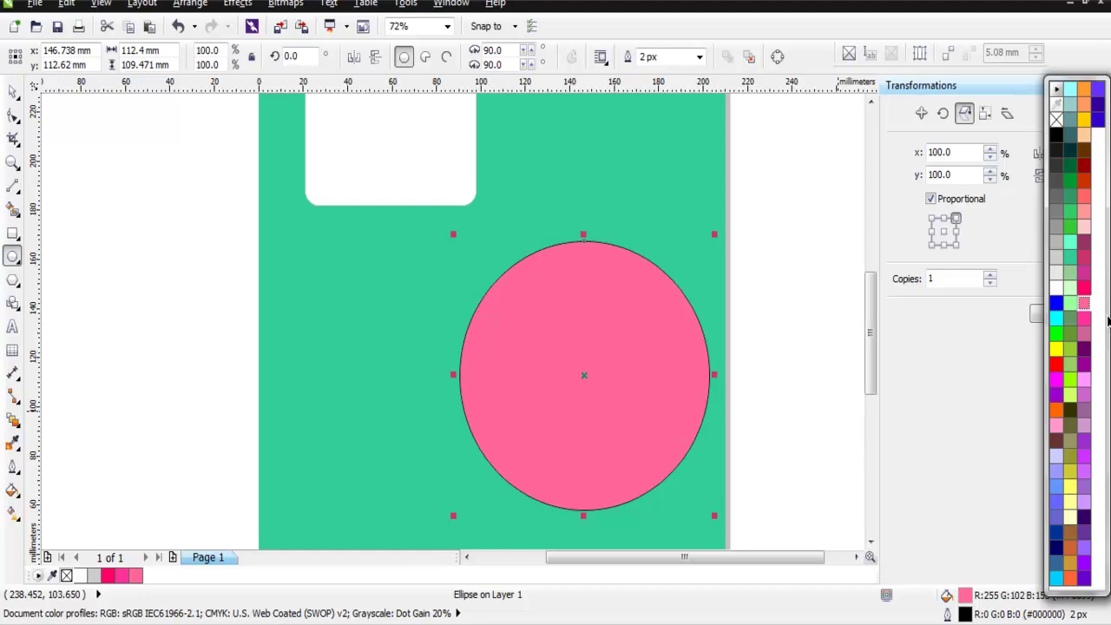
left_click(1083, 259)
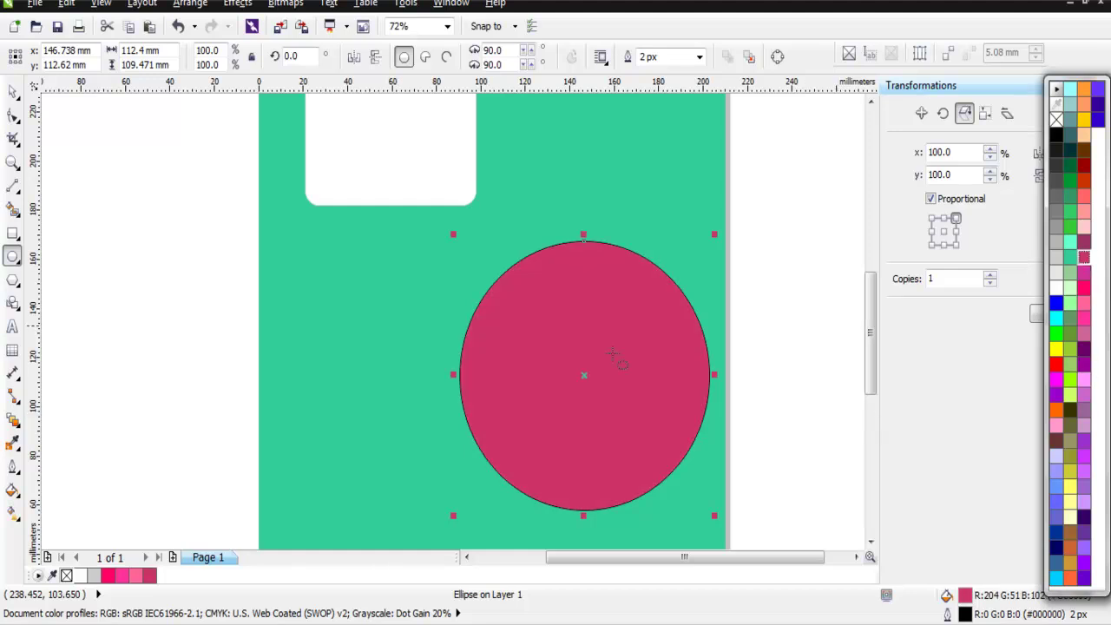
left_click(13, 473)
Change the circle's outline colour to magenta (#FF00FF), then deselect it.
left_click(14, 448)
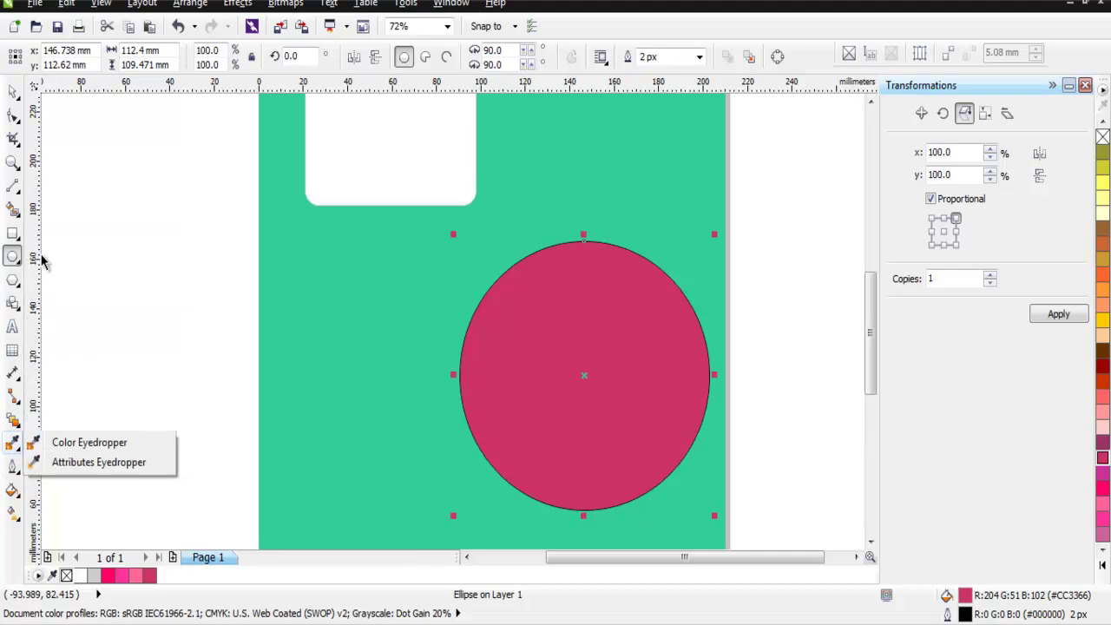
left_click(13, 466)
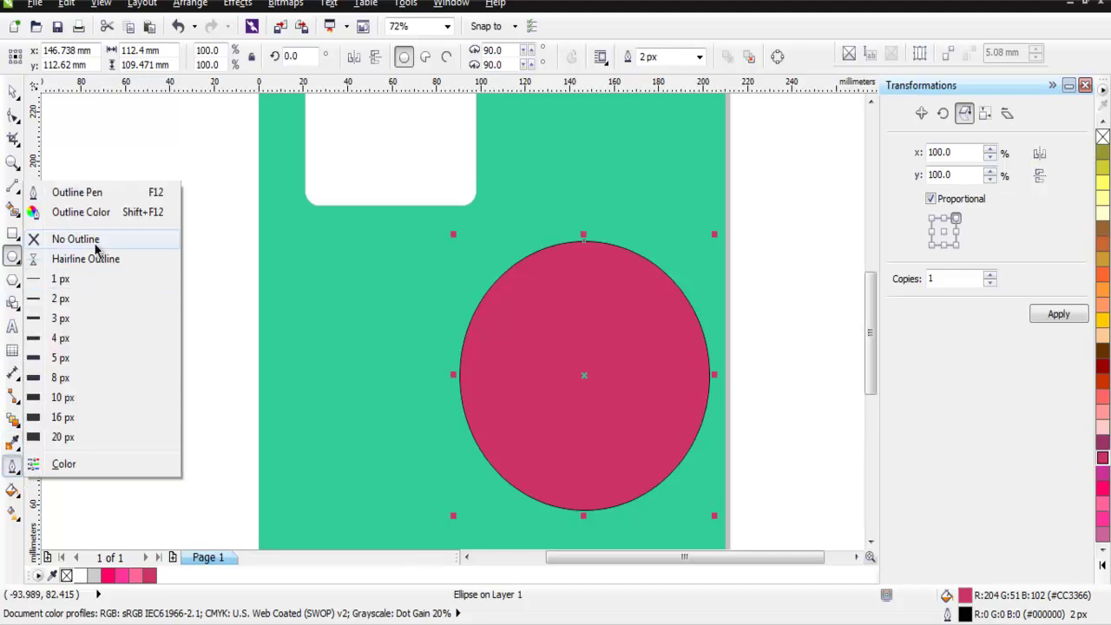
left_click(97, 223)
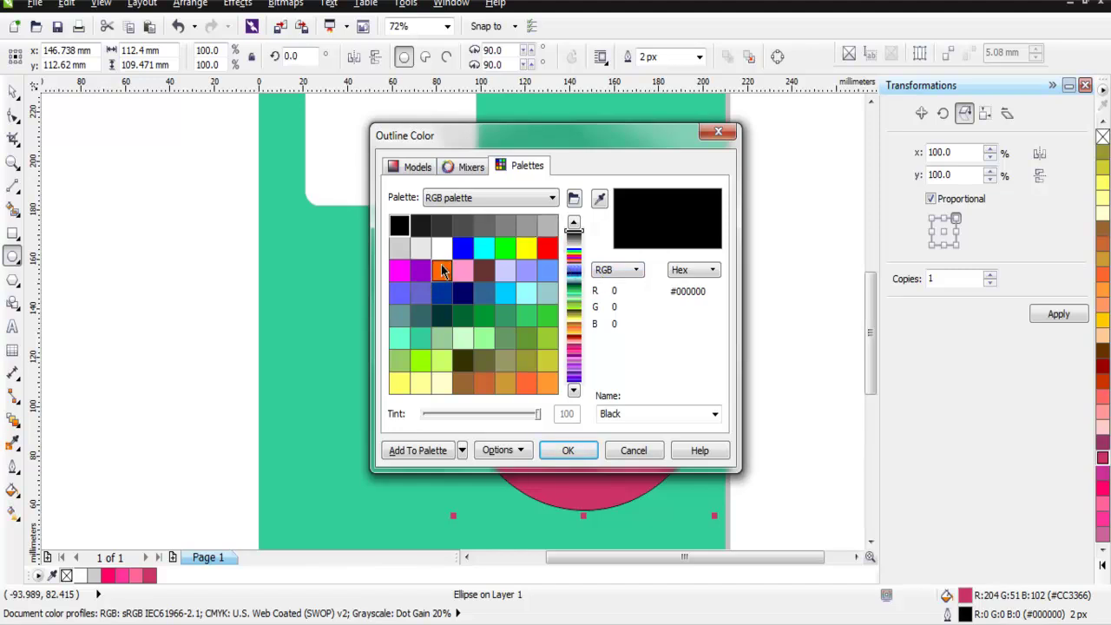
left_click(398, 270)
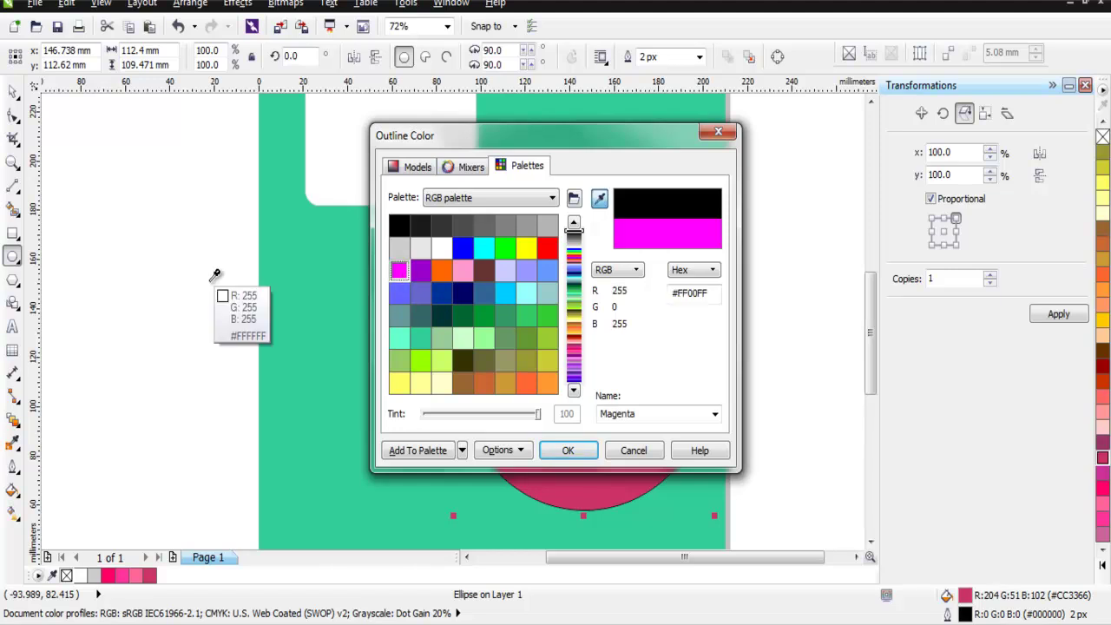
left_click(564, 451)
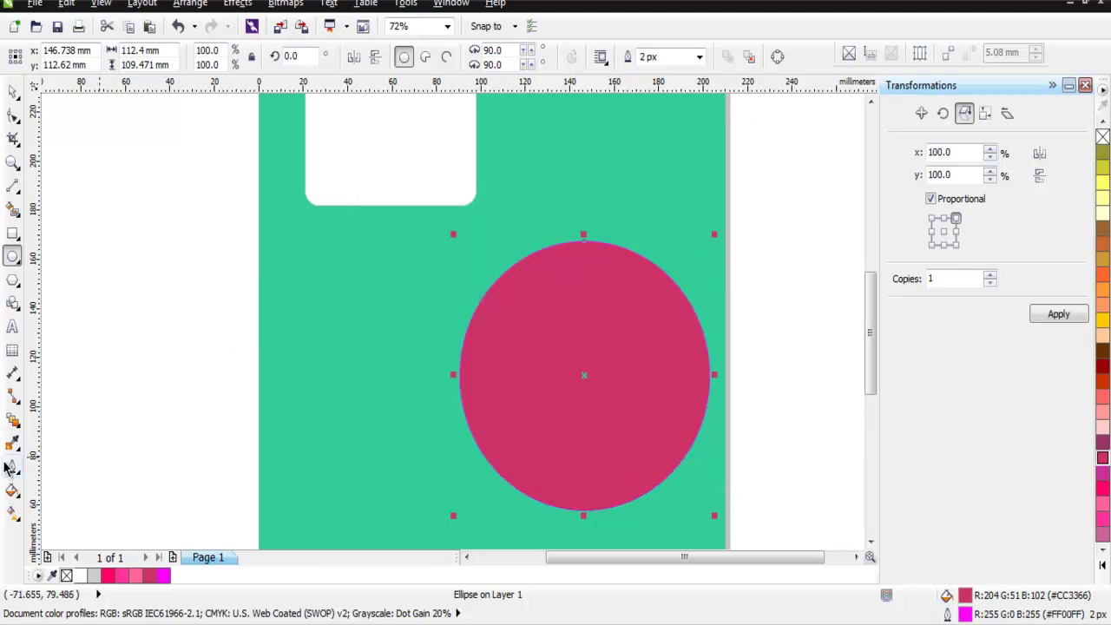
left_click(13, 91)
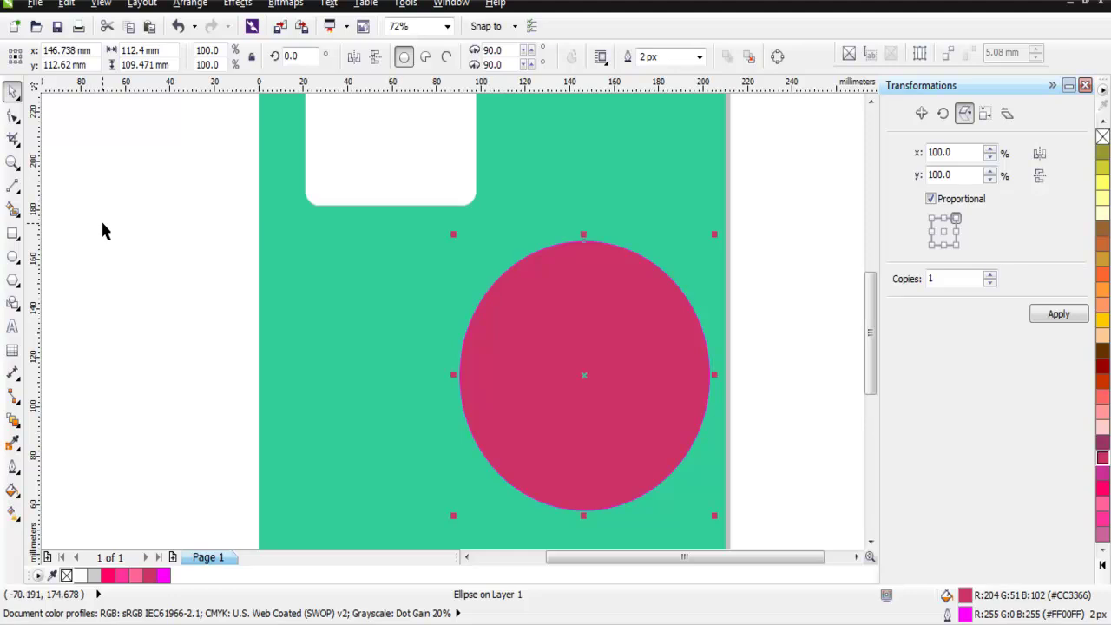
left_click(102, 217)
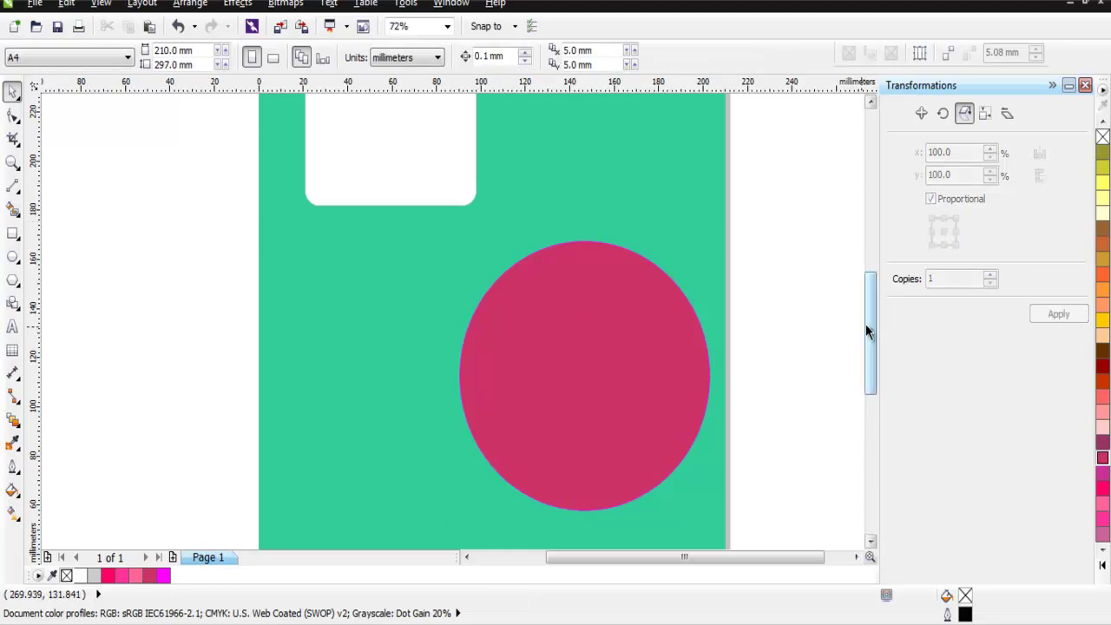
left_click_drag(868, 335, 868, 299)
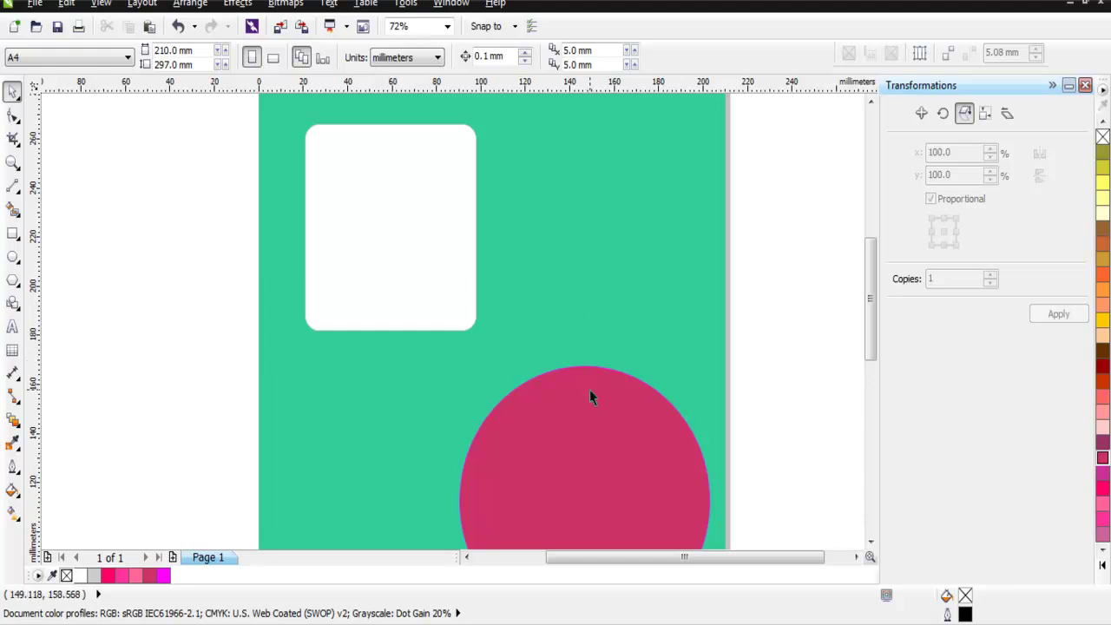
Draw a horizontal line from the box's right edge and a vertical line down to the circle.
left_click(13, 187)
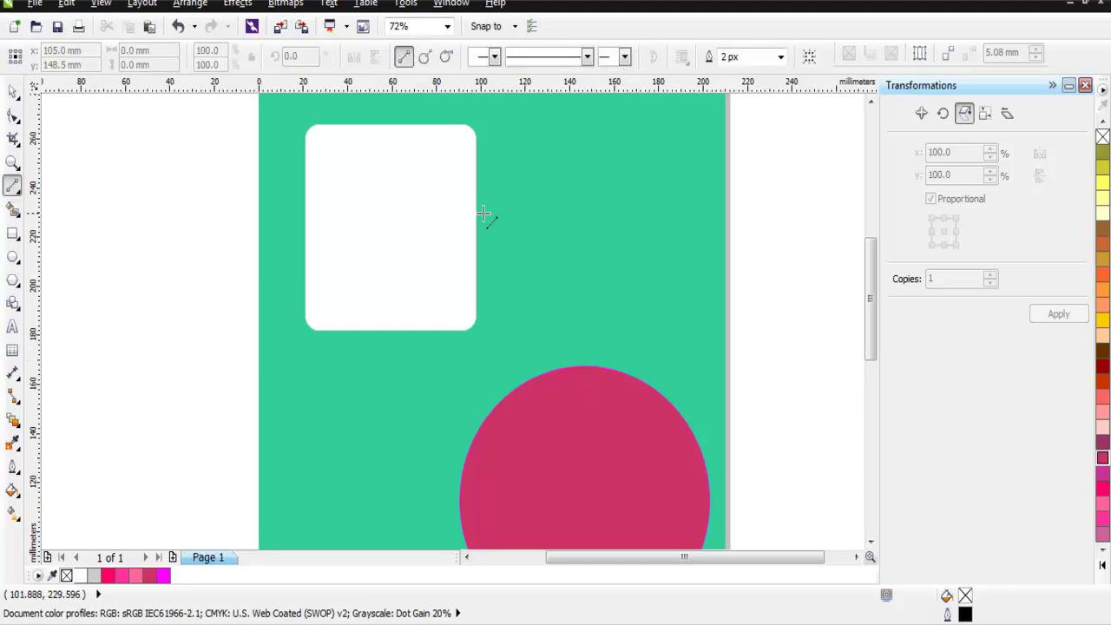
left_click_drag(477, 213, 578, 214)
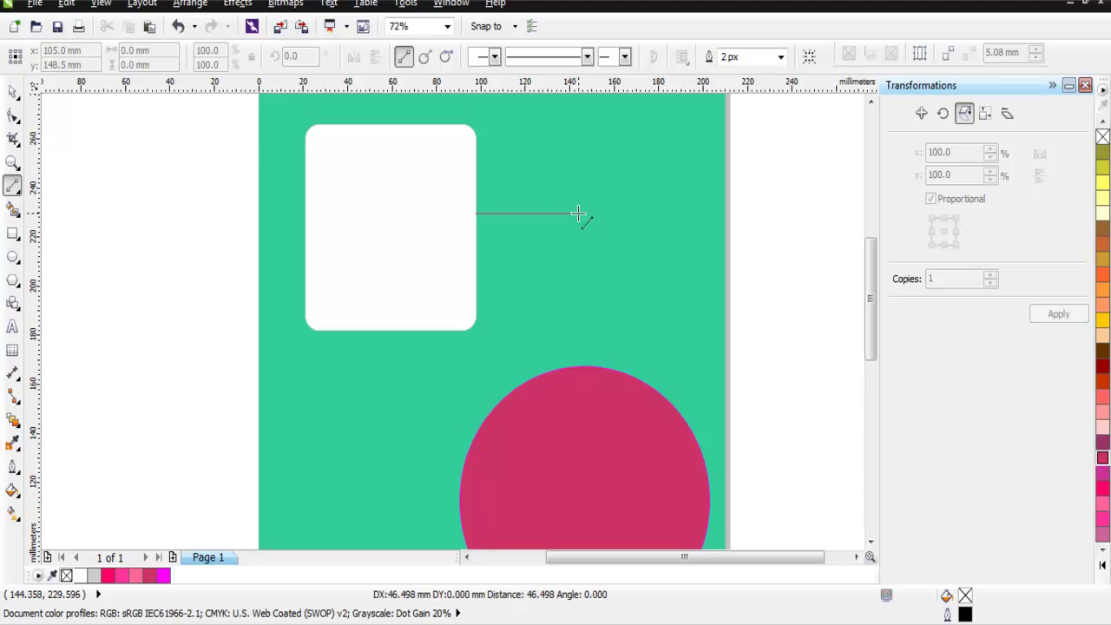
left_click_drag(578, 214, 584, 214)
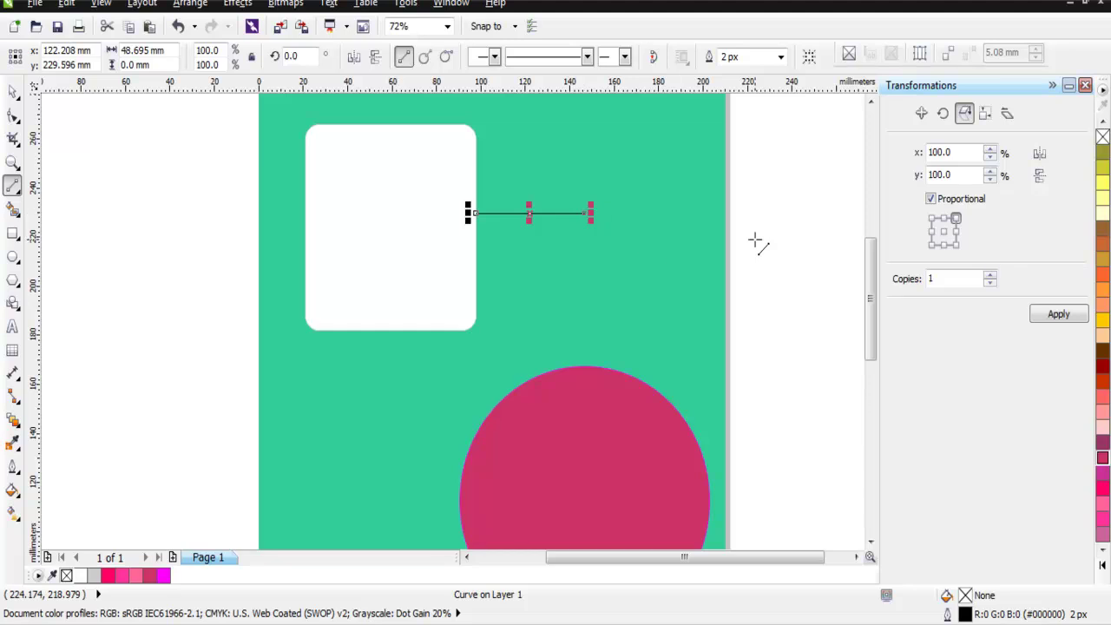
left_click(193, 179)
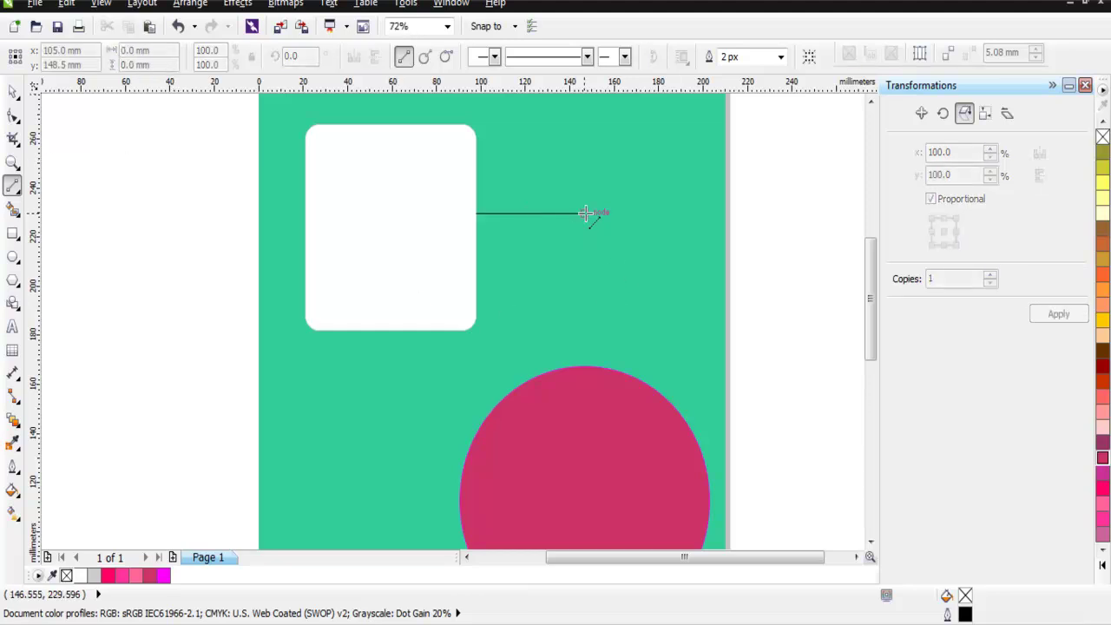
left_click_drag(585, 212, 583, 362)
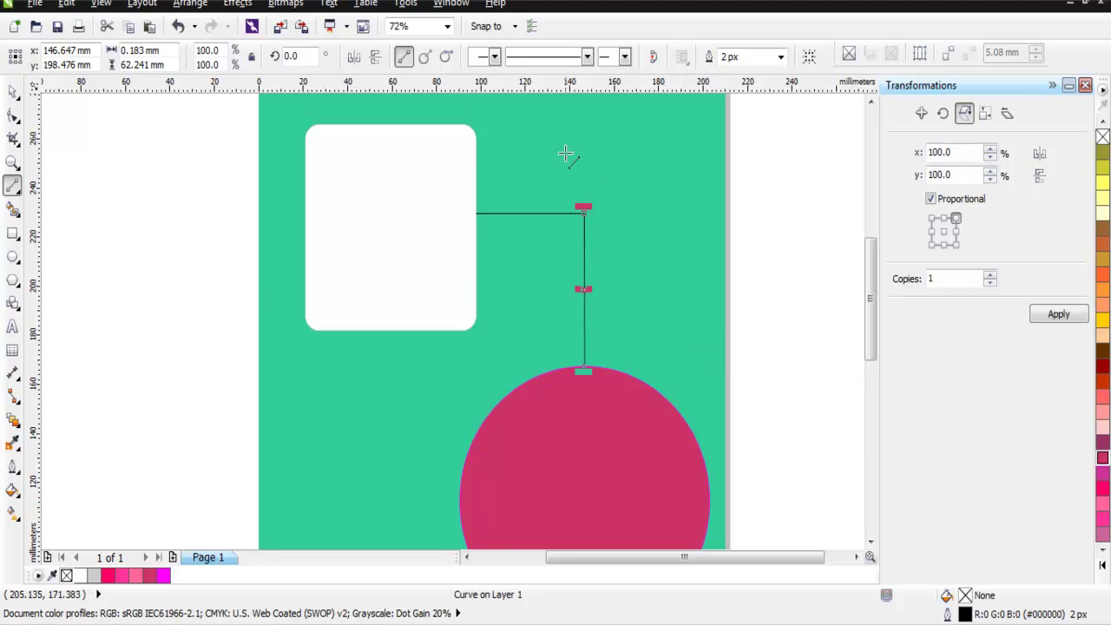
Give the vertical line an Arrowhead 4 end, long-dash style and 5 px width.
left_click(624, 57)
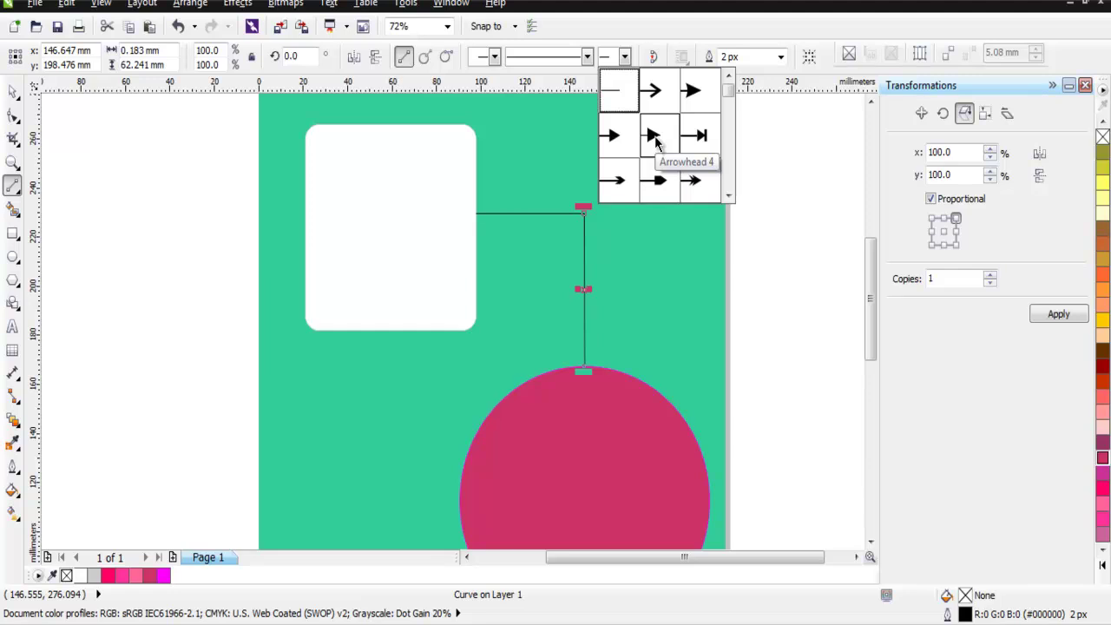
left_click(656, 139)
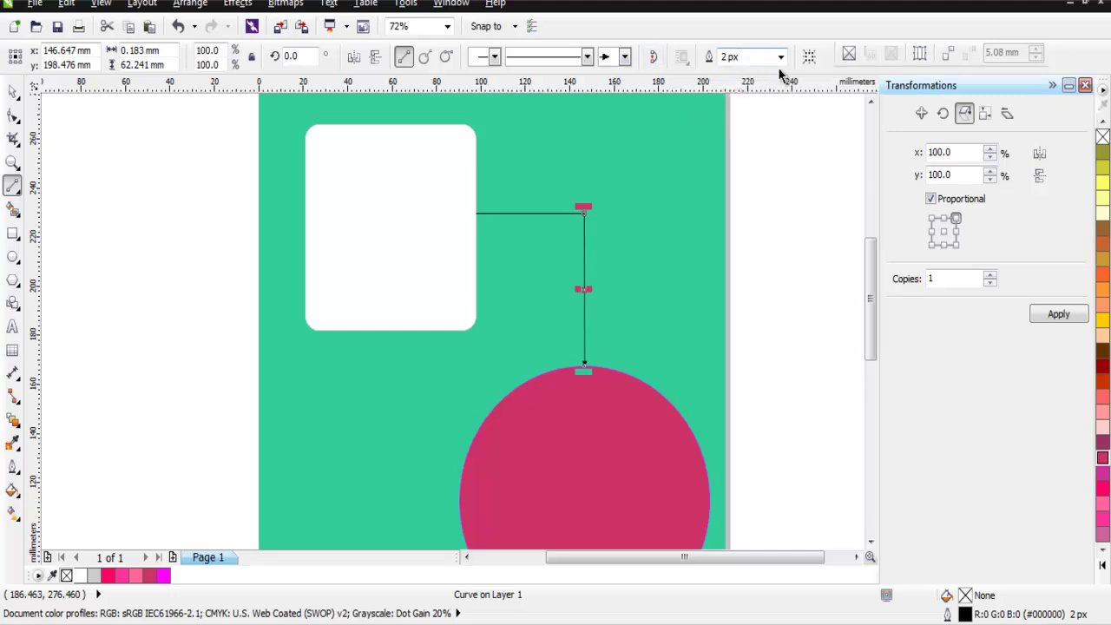
left_click(587, 57)
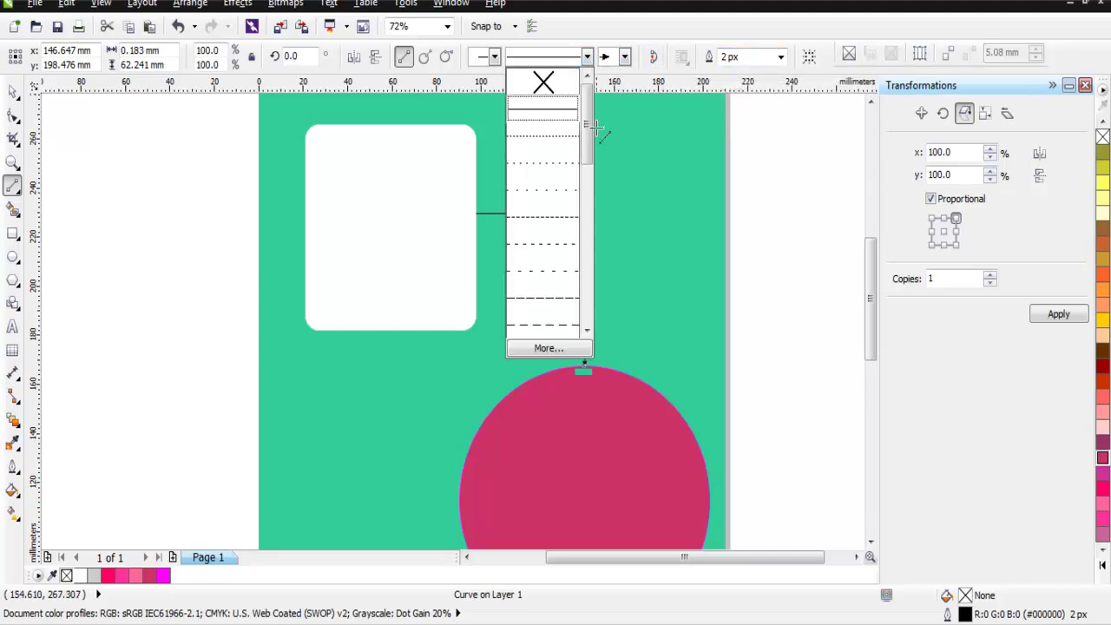
left_click_drag(588, 139, 591, 185)
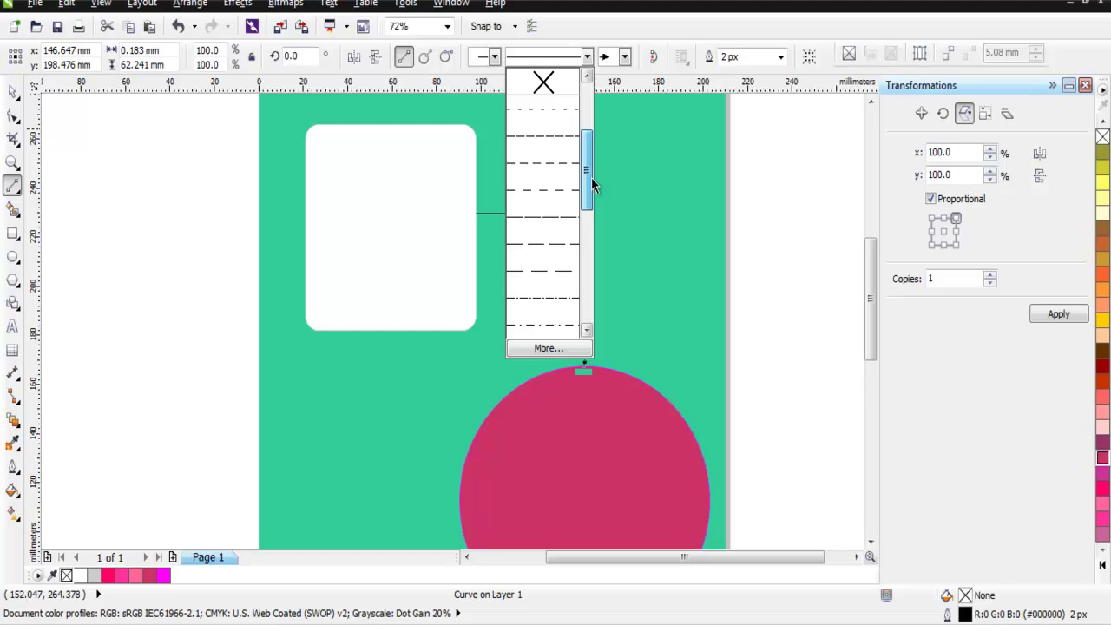
left_click(559, 272)
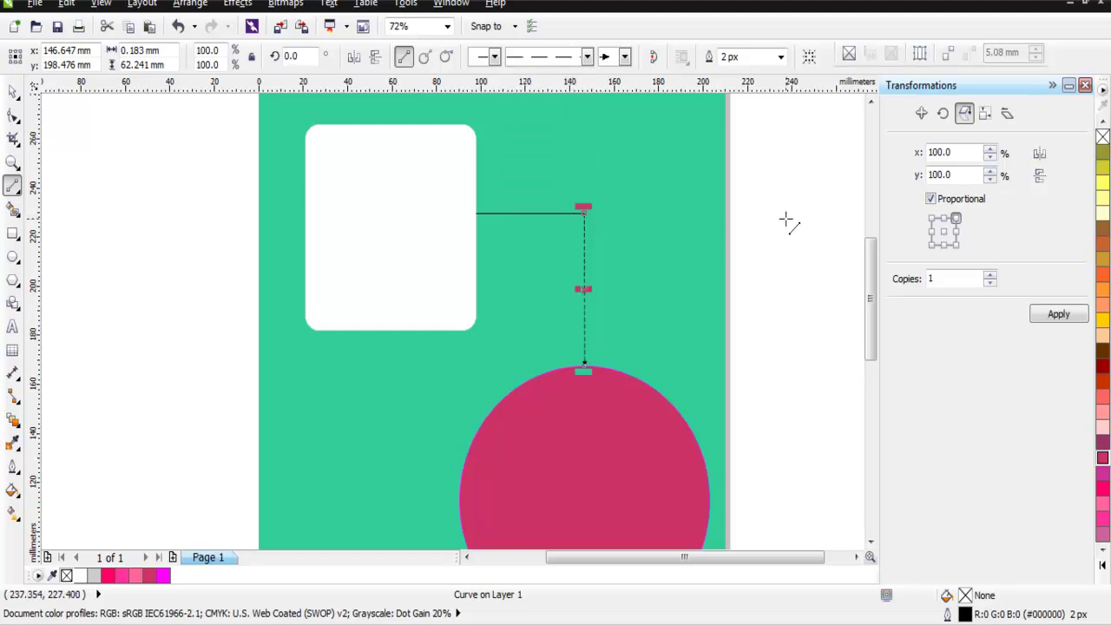
left_click(779, 58)
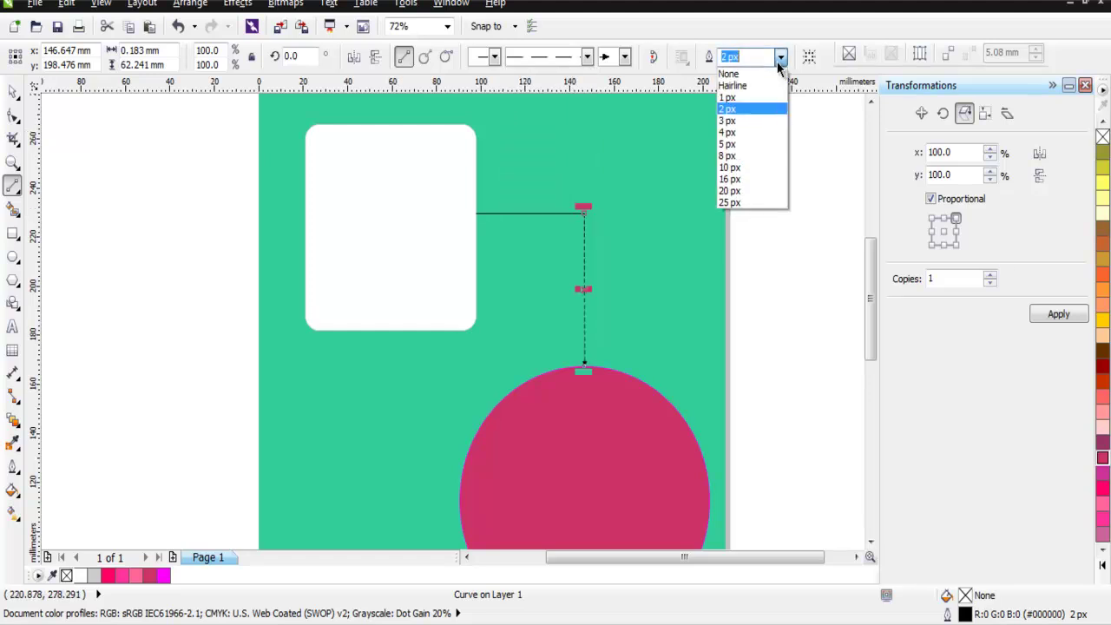
left_click(734, 143)
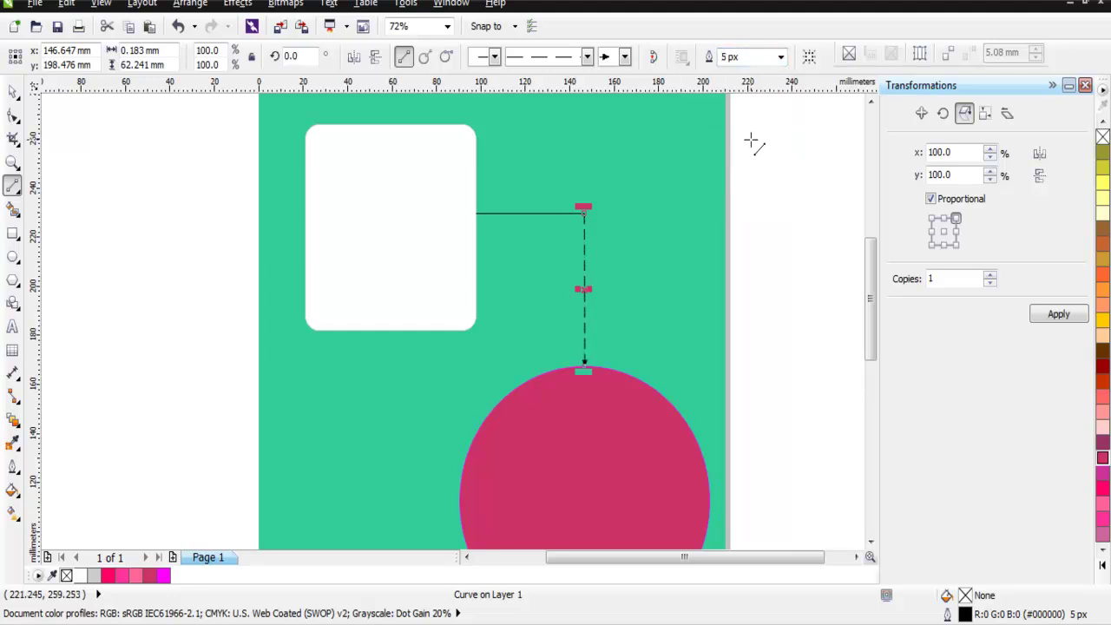
Select the horizontal line and give it a long-dash style.
left_click(12, 90)
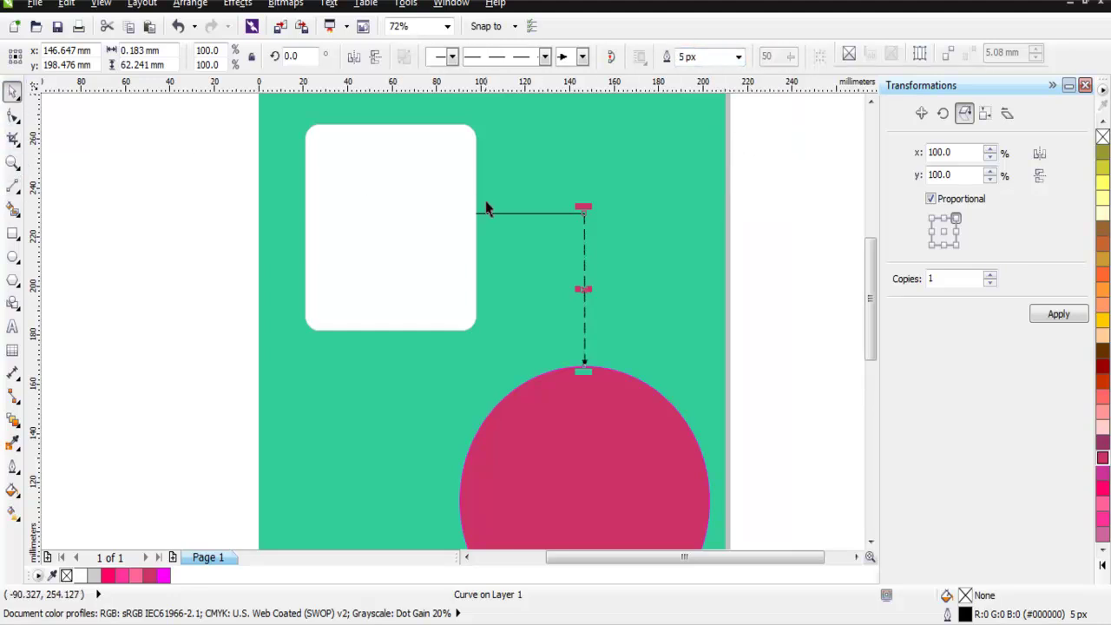
left_click(527, 214)
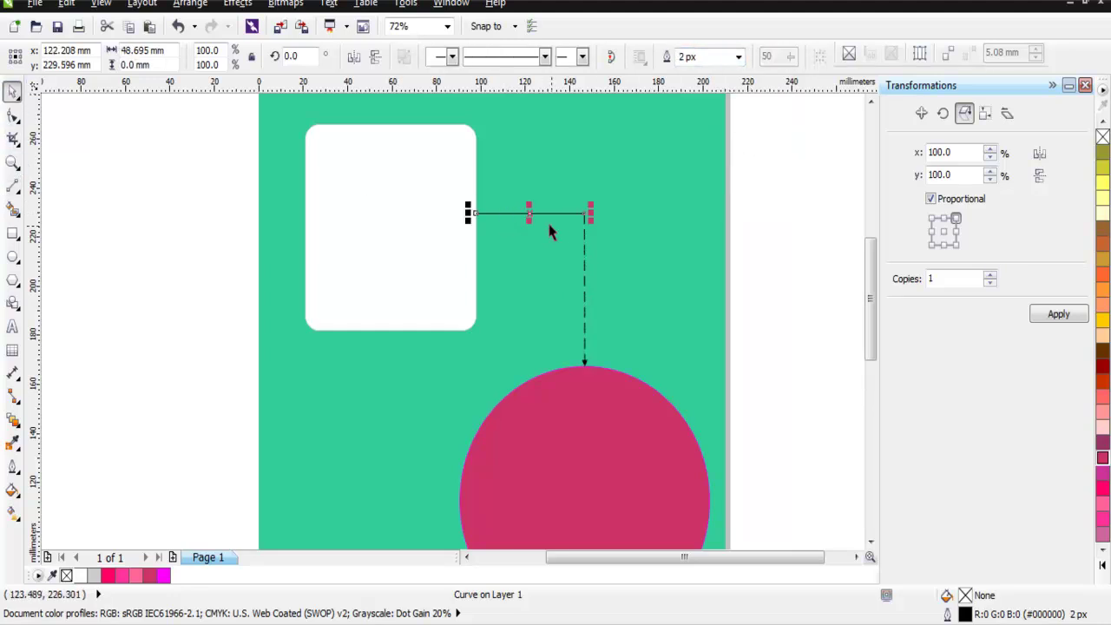
left_click(545, 57)
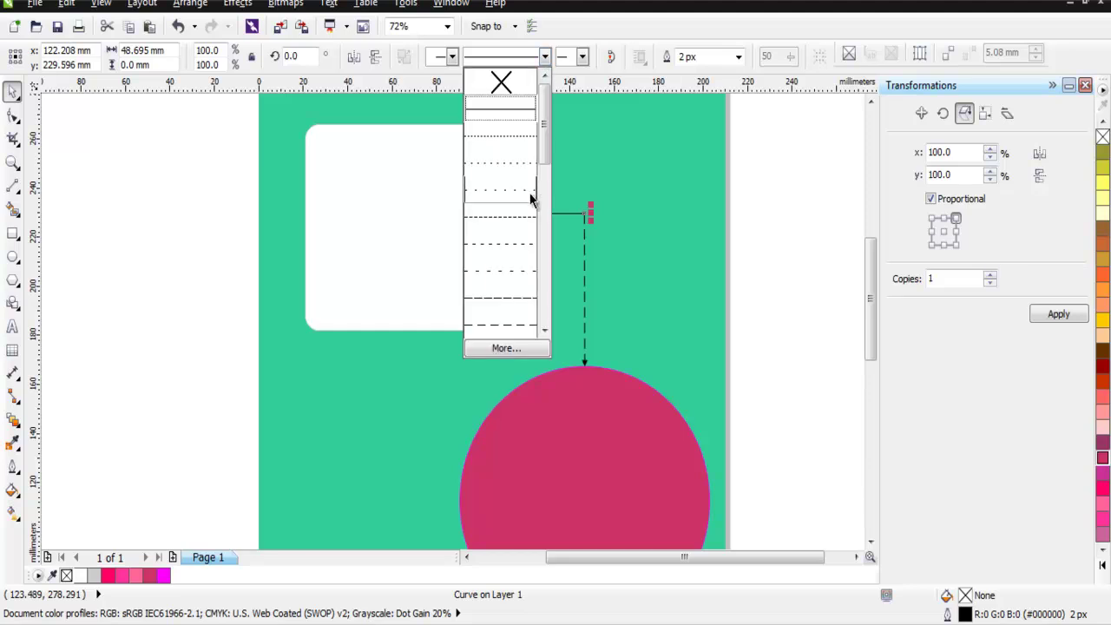
left_click_drag(543, 148, 546, 174)
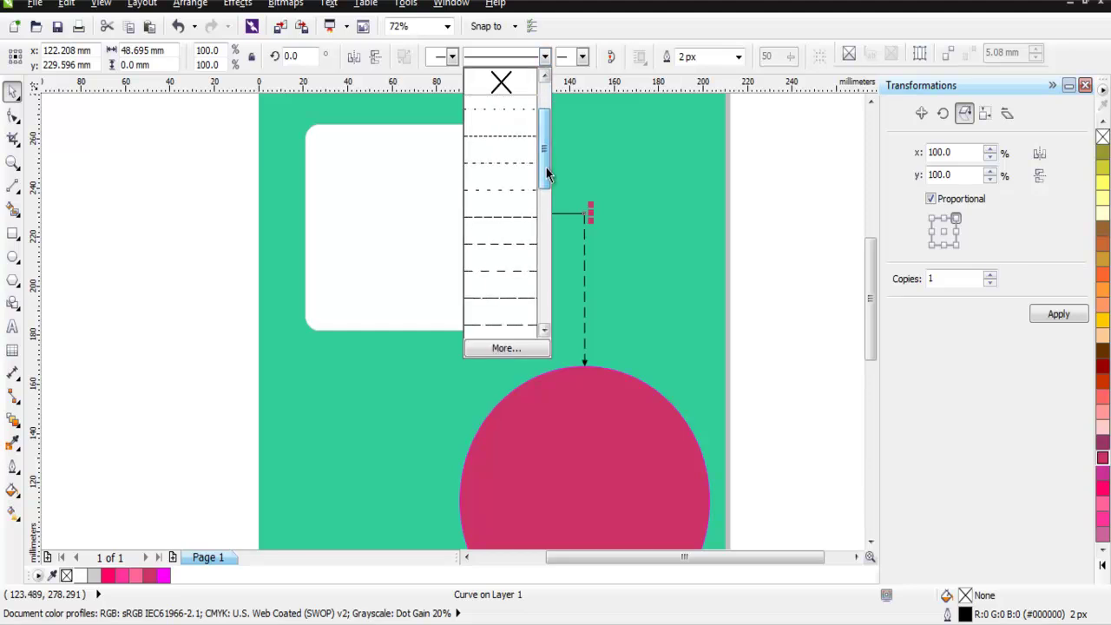
left_click(509, 270)
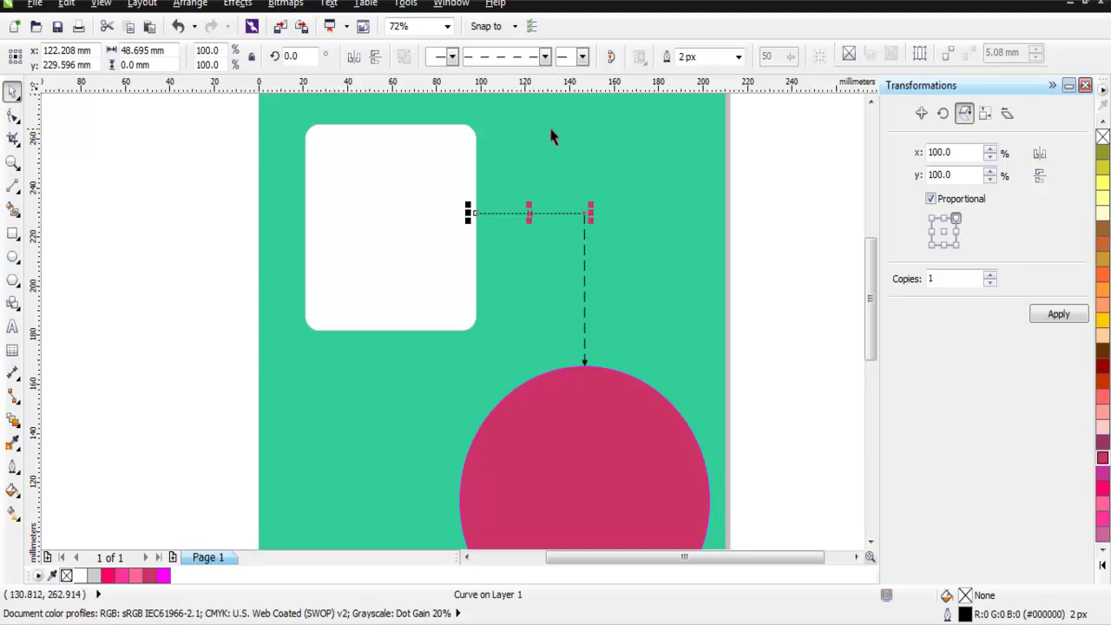
left_click(544, 58)
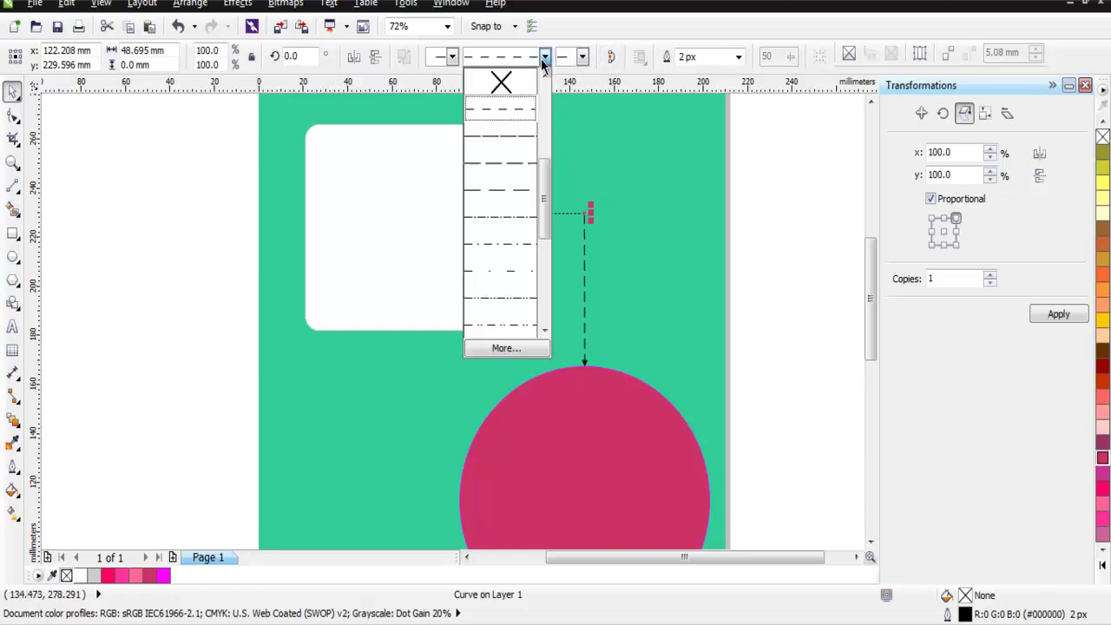
left_click(510, 190)
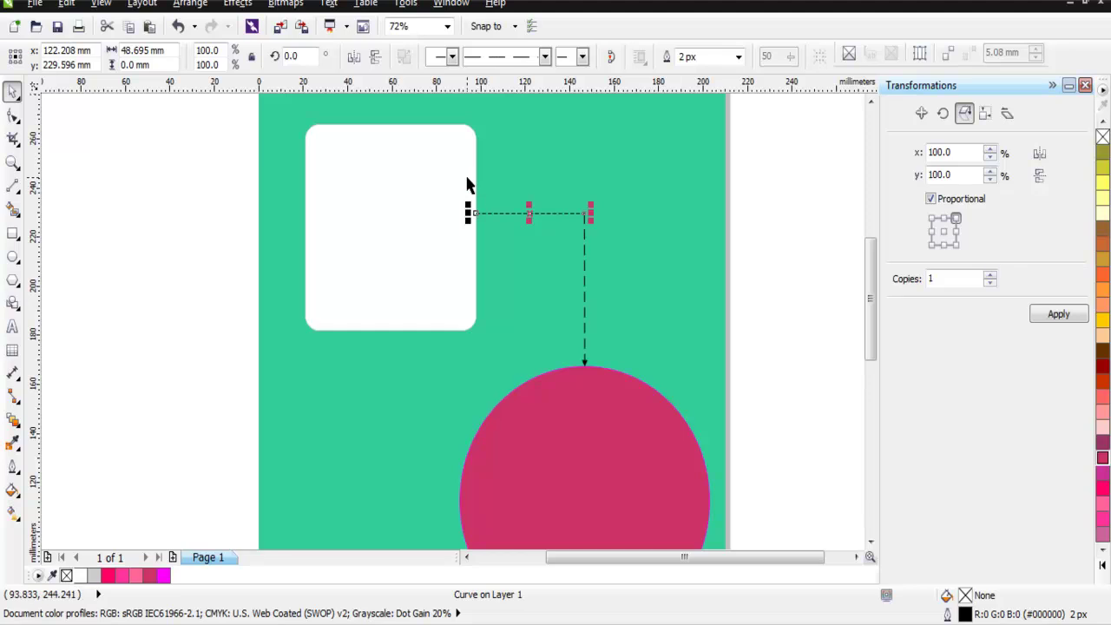
left_click(544, 57)
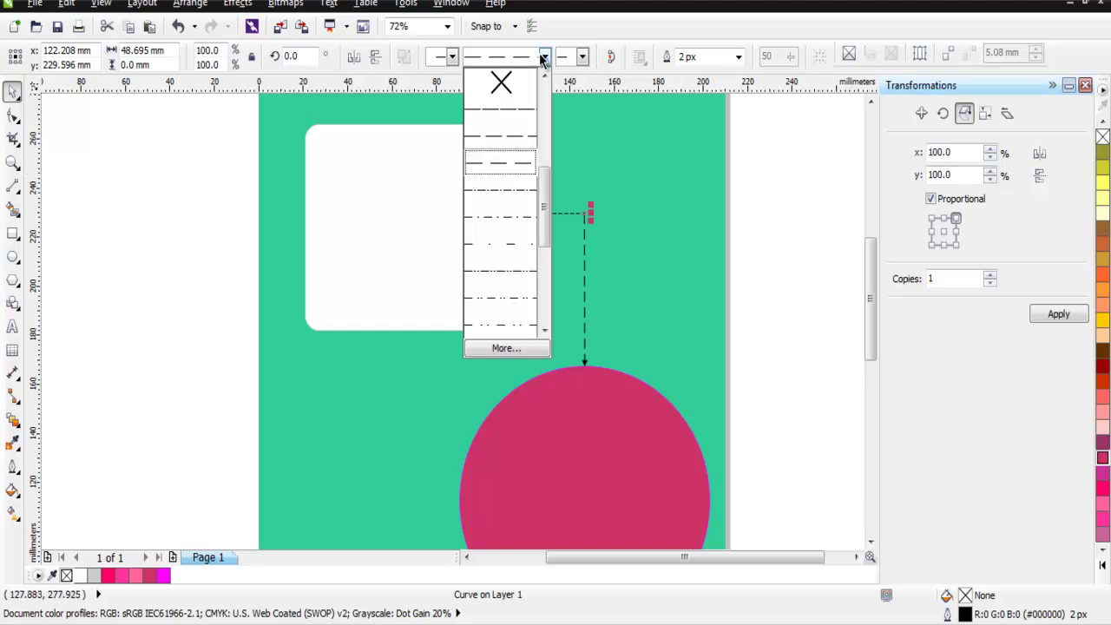
left_click(512, 139)
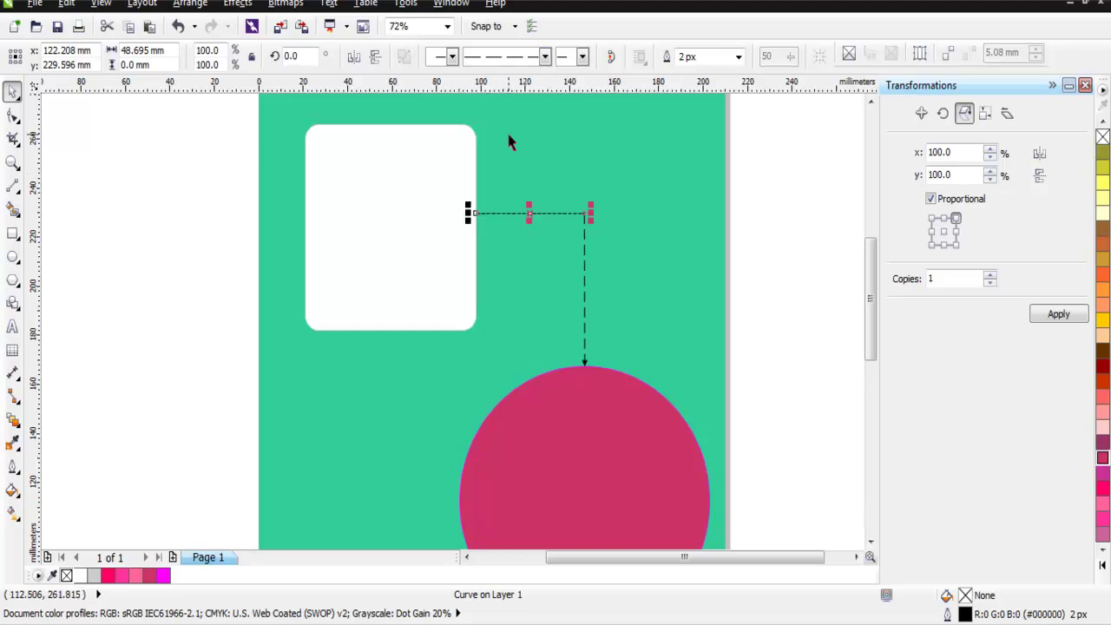
Set the horizontal dashed line's outline width to 6 px.
left_click(739, 59)
left_click(693, 141)
left_click(737, 57)
left_click(705, 156)
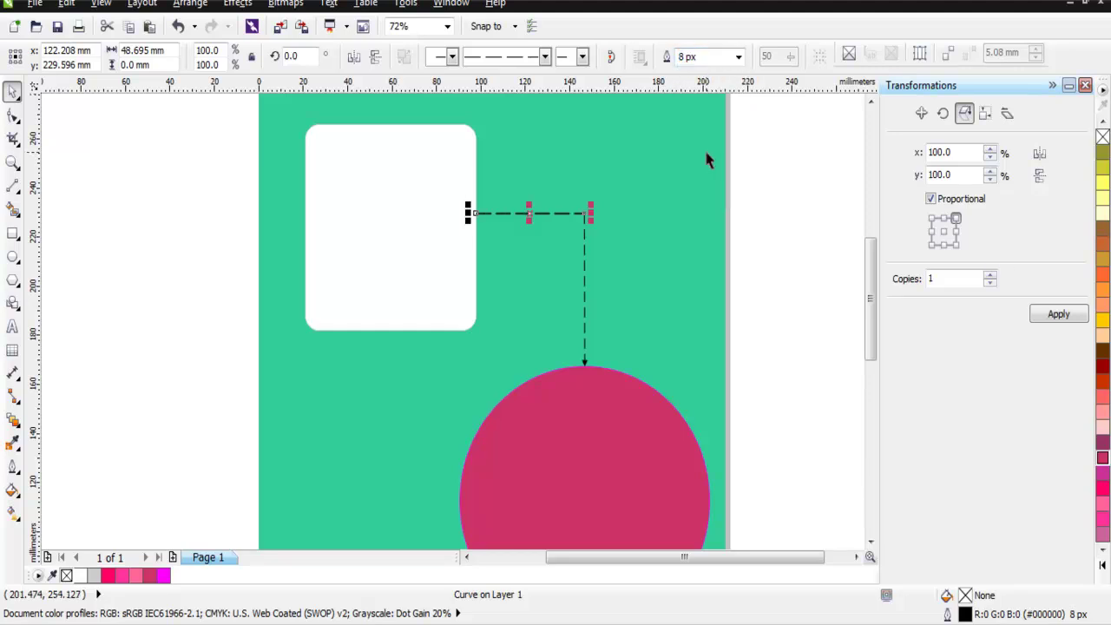
double_click(674, 57)
type("6")
key("Return")
left_click(139, 265)
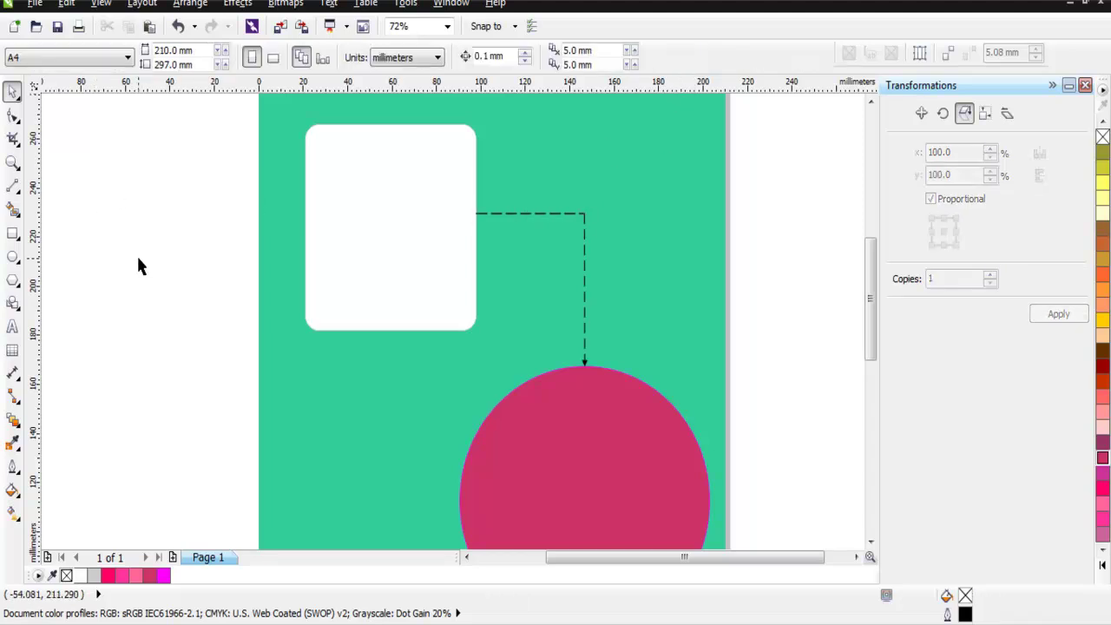
mouse_move(869, 278)
left_mouse_down()
mouse_move(868, 372)
mouse_move(870, 293)
left_mouse_up()
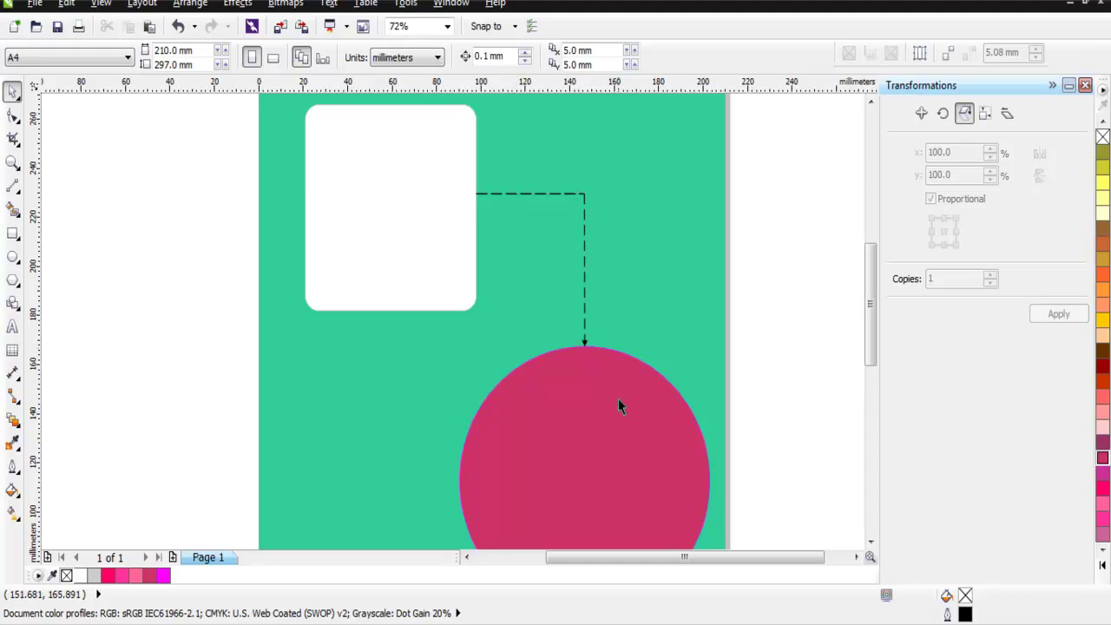
Make the vertical dashed connector line's outline colour white.
left_click(585, 282)
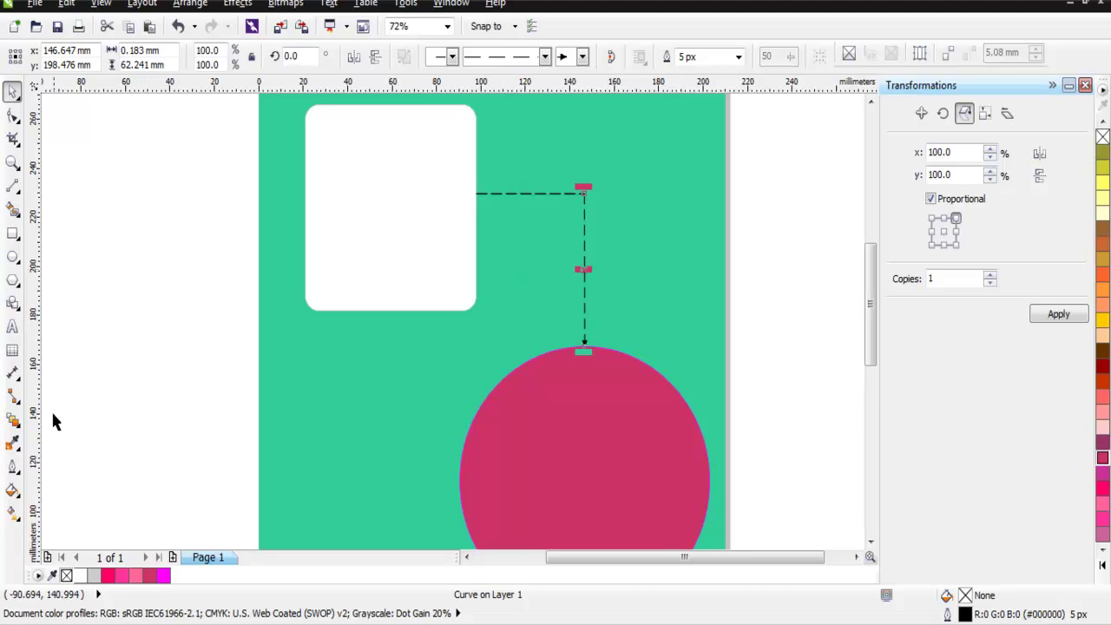
left_click(14, 468)
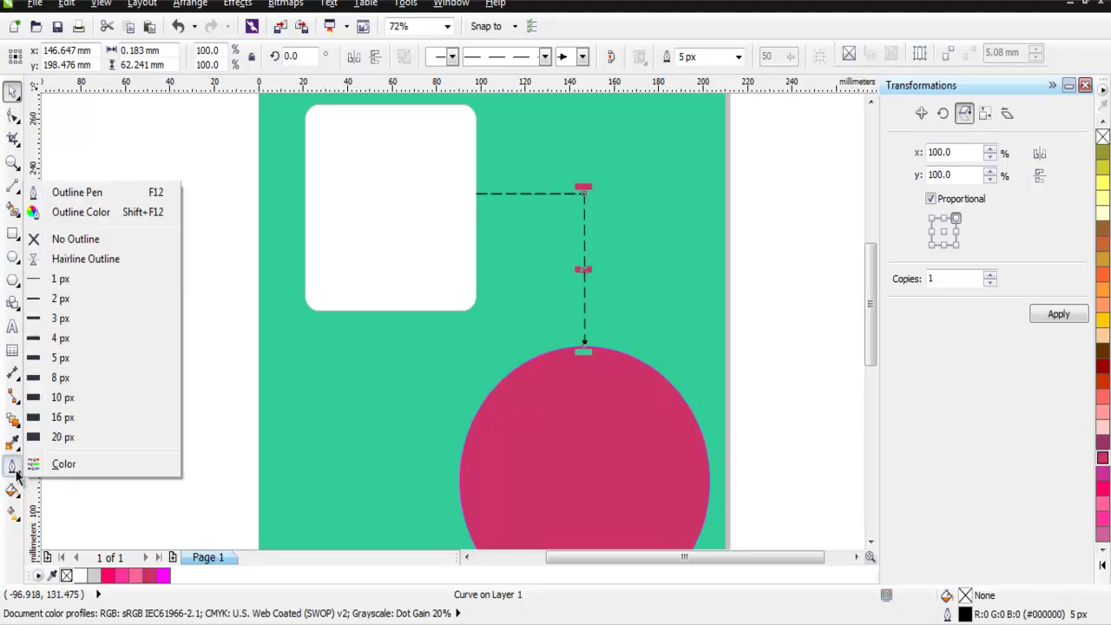
left_click(69, 217)
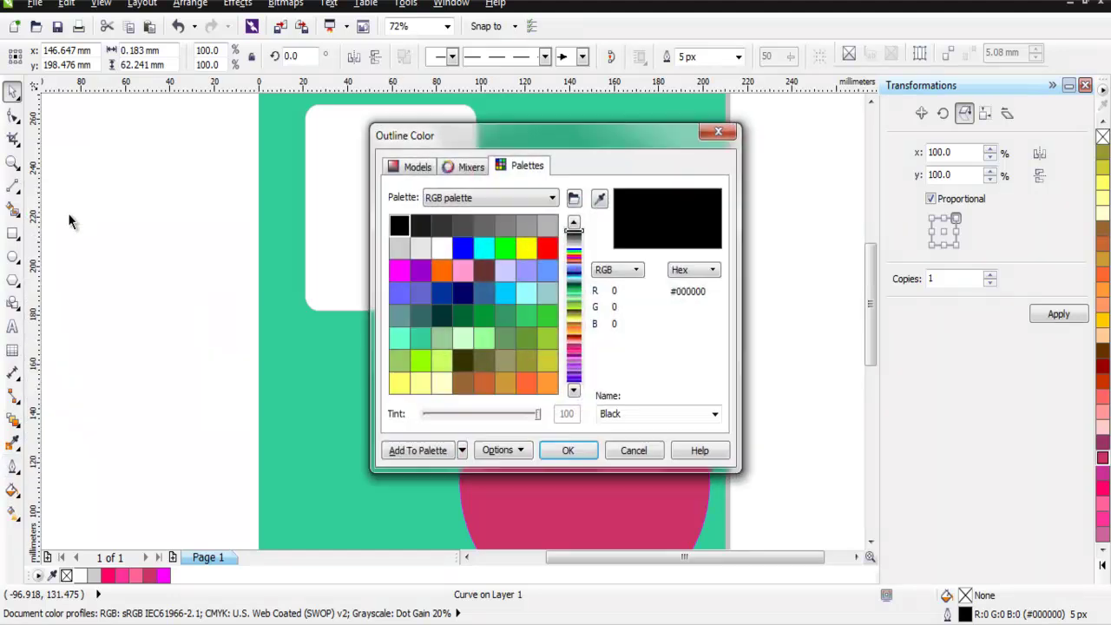
left_click(441, 249)
left_click(567, 450)
Make the horizontal dashed connector line white as well, then deselect everything.
left_click(517, 193)
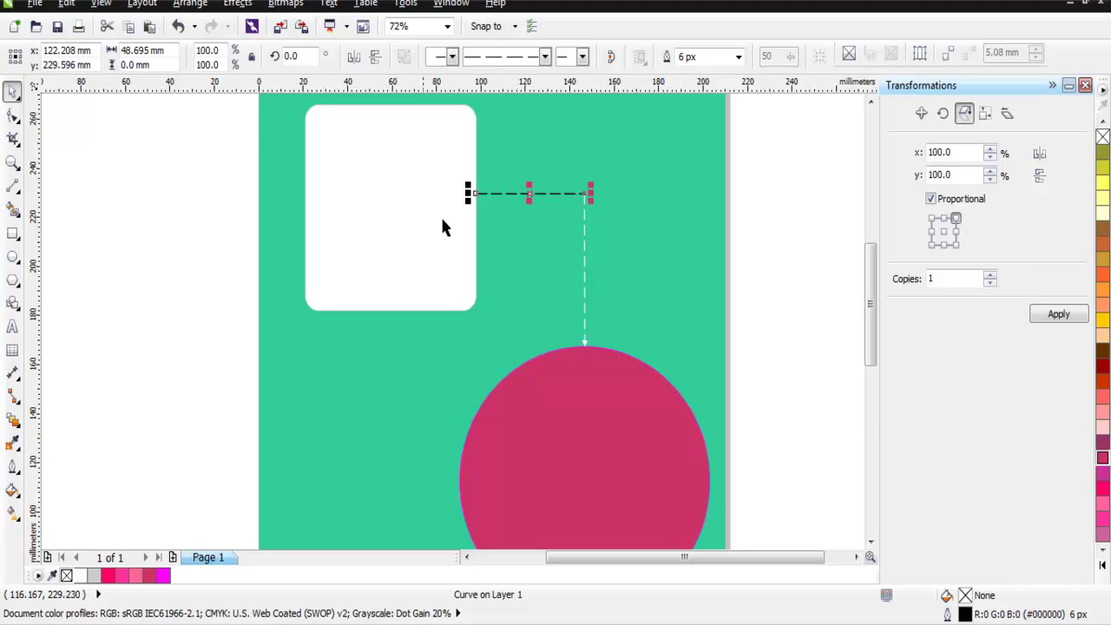
left_click(12, 466)
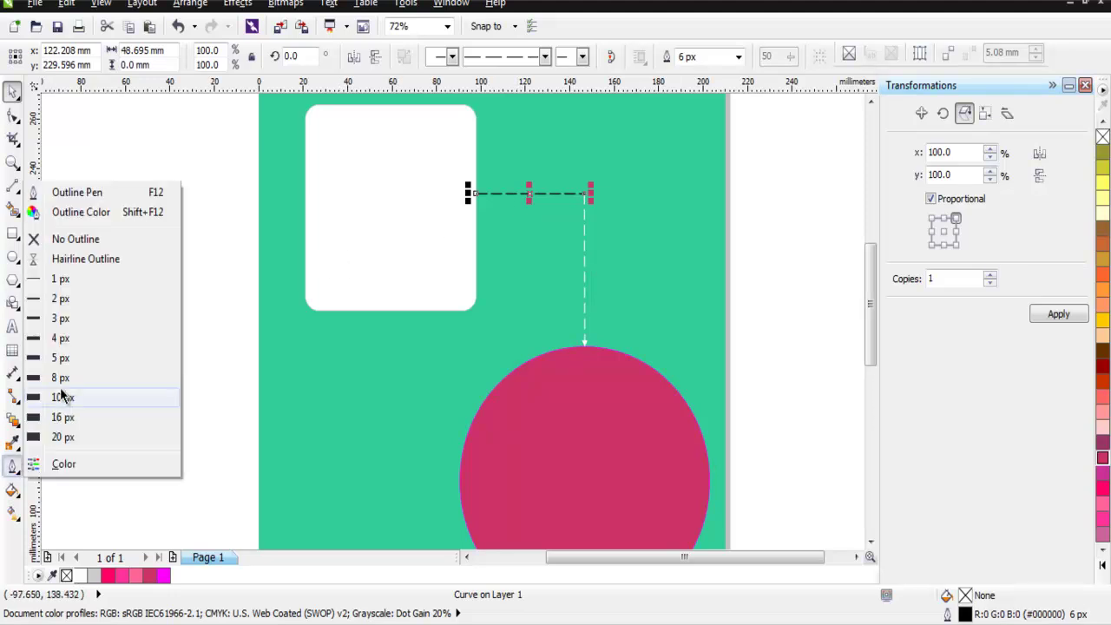
left_click(87, 216)
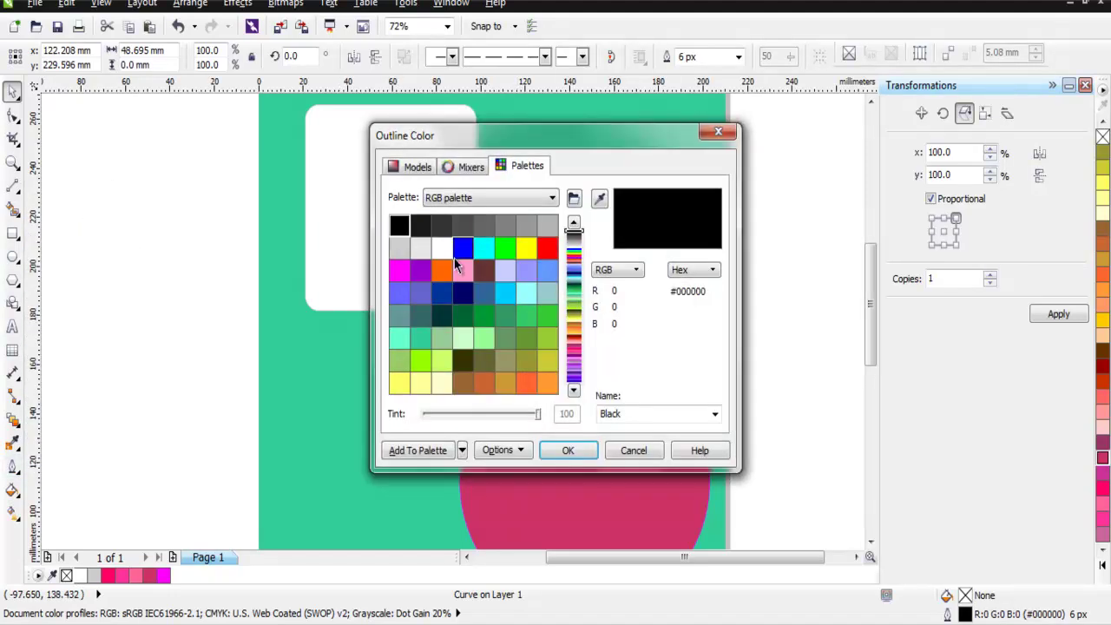
left_click(442, 250)
left_click(567, 449)
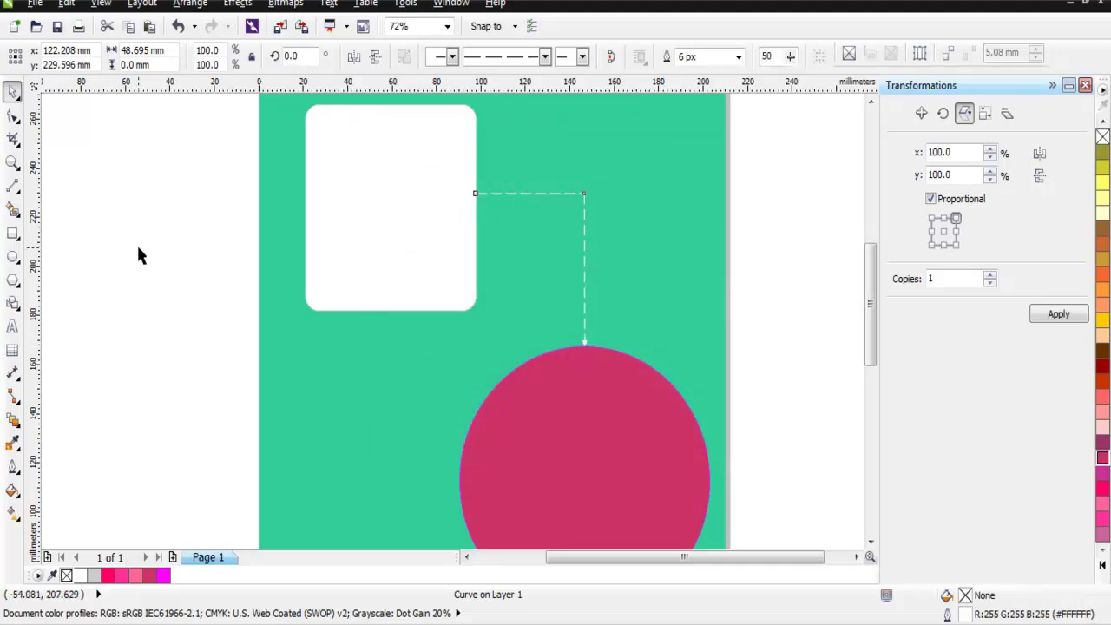
left_click(138, 248)
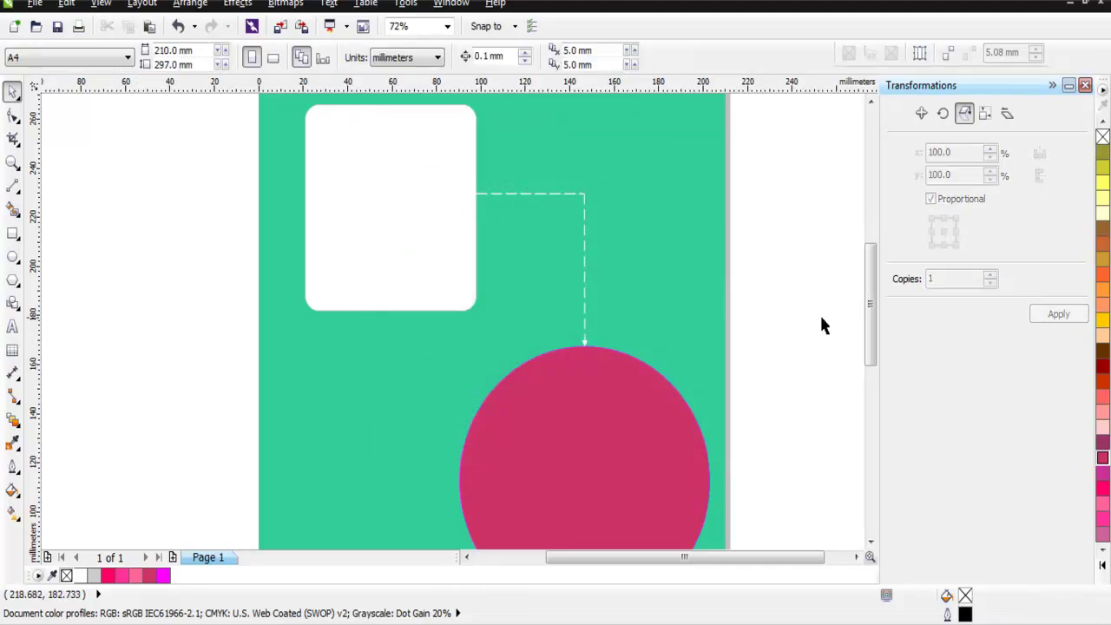
Scroll down to the empty lower page and bring up the polygon, star and spiral tools.
mouse_move(871, 314)
left_mouse_down()
mouse_move(861, 373)
mouse_move(870, 295)
mouse_move(875, 380)
left_mouse_up()
left_click(18, 290)
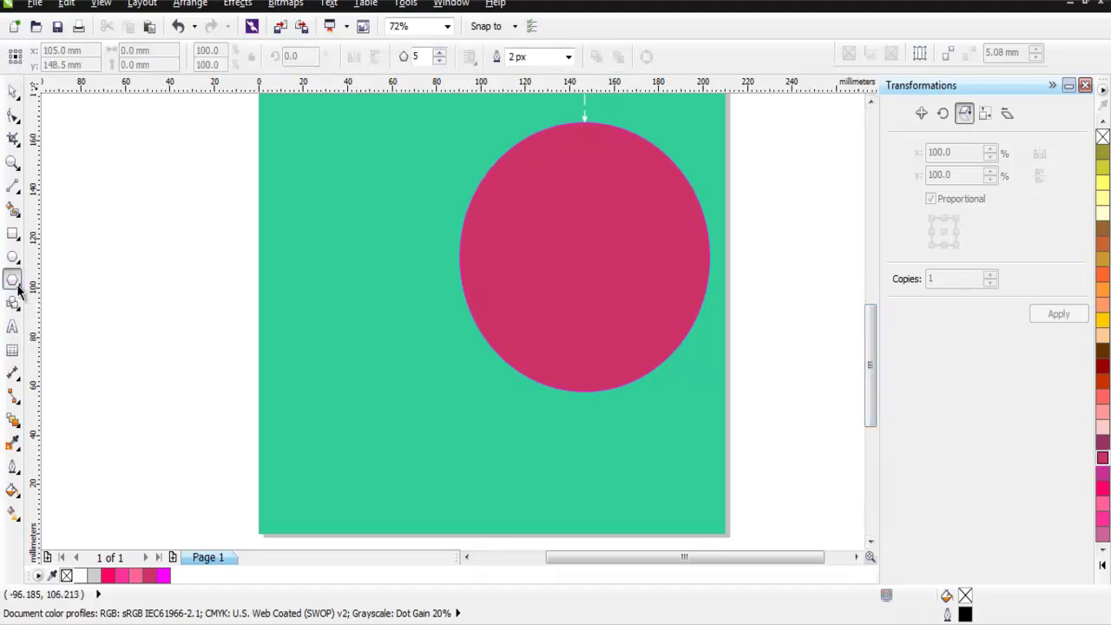
left_click(18, 290)
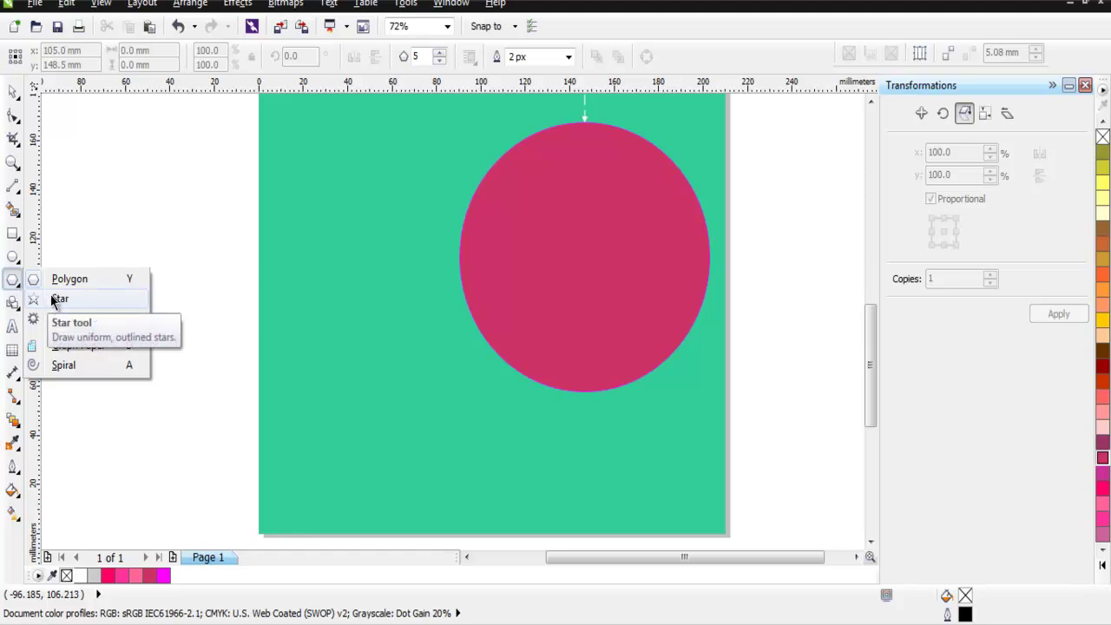
left_click(83, 310)
mouse_move(297, 429)
left_mouse_down()
mouse_move(346, 497)
mouse_move(359, 496)
left_mouse_up()
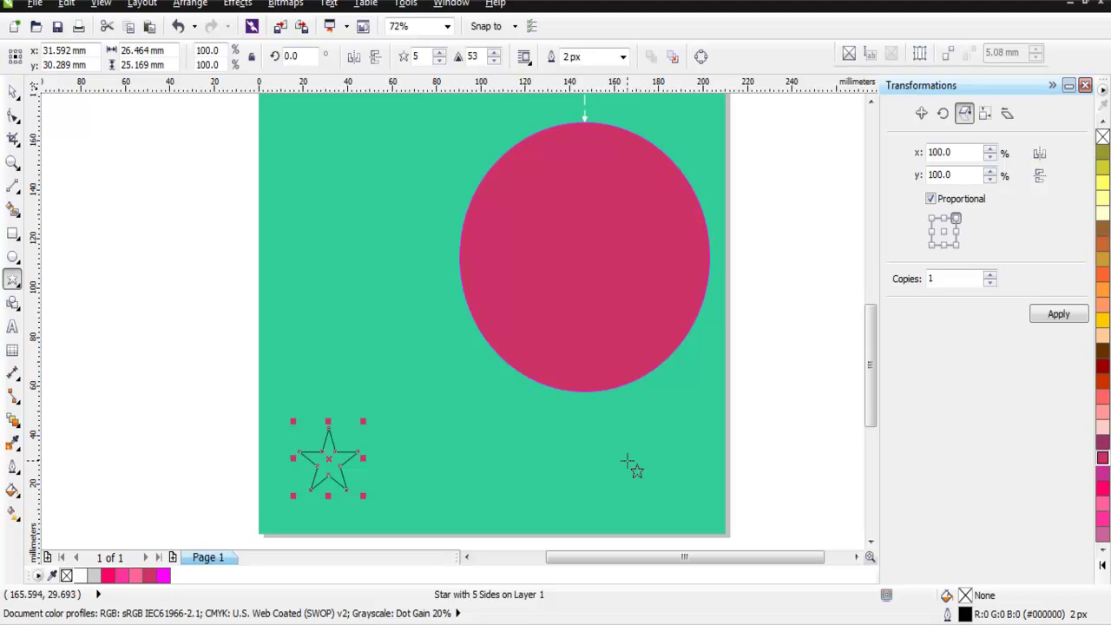
key("Delete")
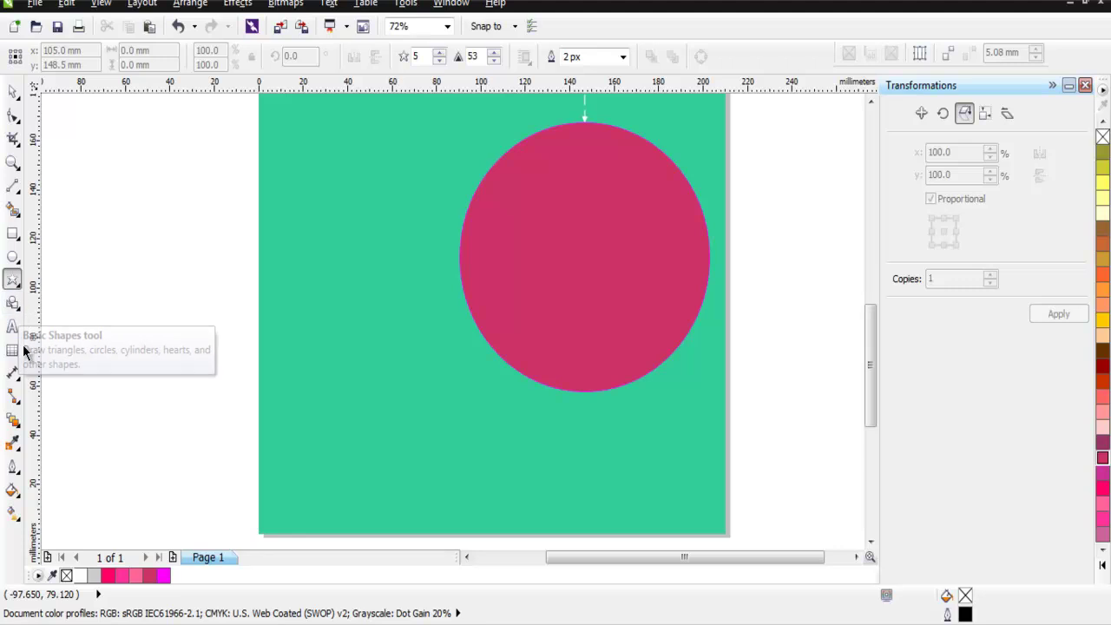
left_click(19, 287)
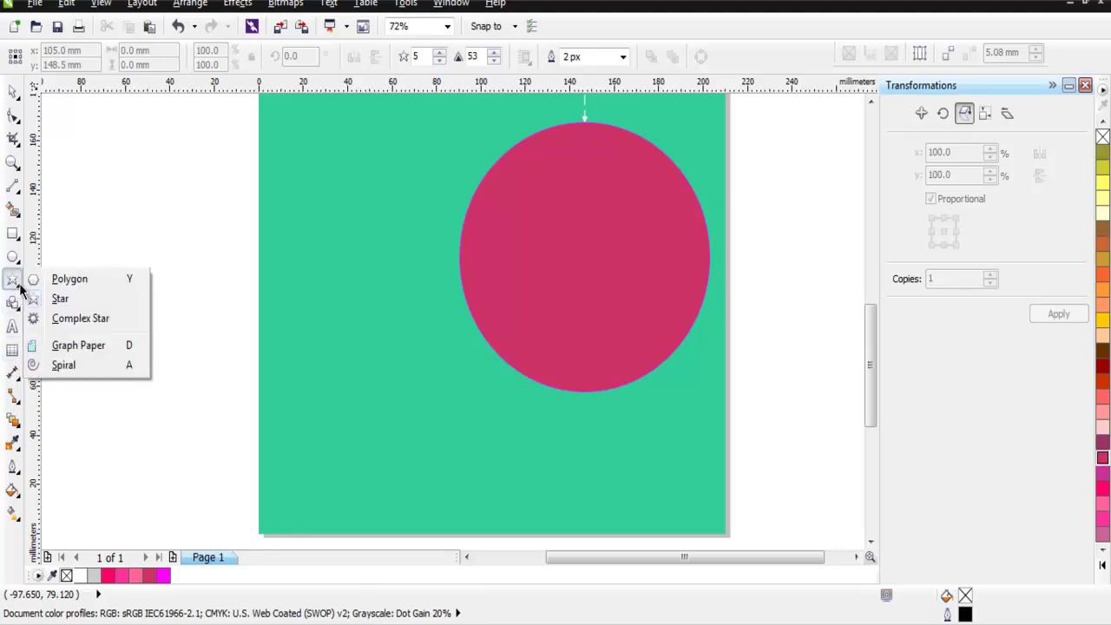
left_click(65, 278)
left_click_drag(289, 377, 411, 512)
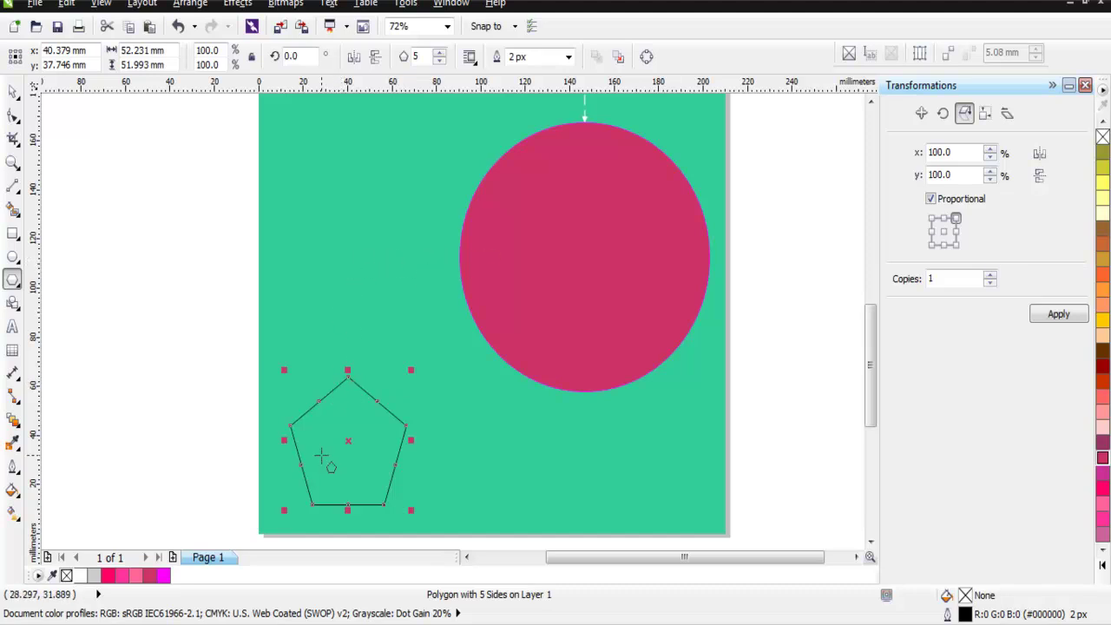
key("Delete")
Draw a rectangular callout in the lower left with its tail pointing up-left.
left_click(17, 237)
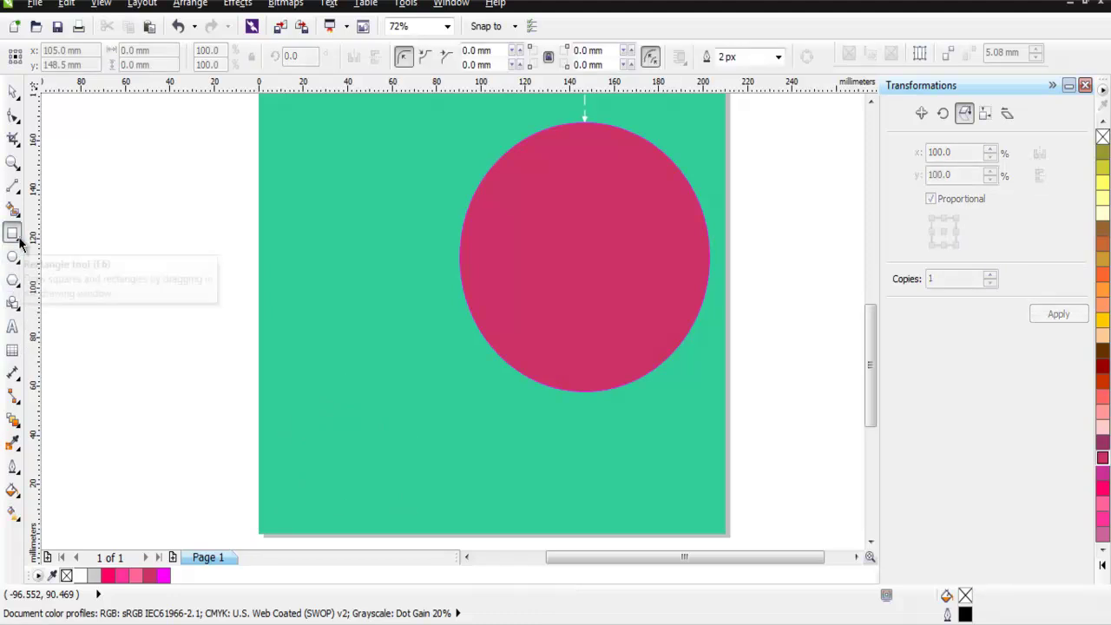
left_click(19, 241)
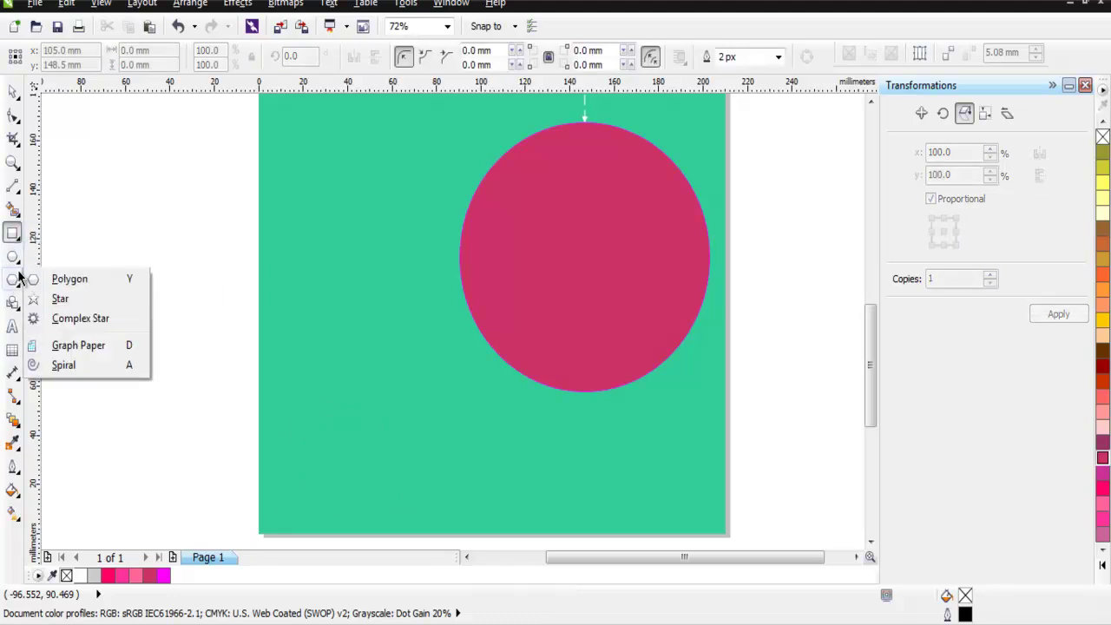
left_click(14, 257)
left_click(17, 264)
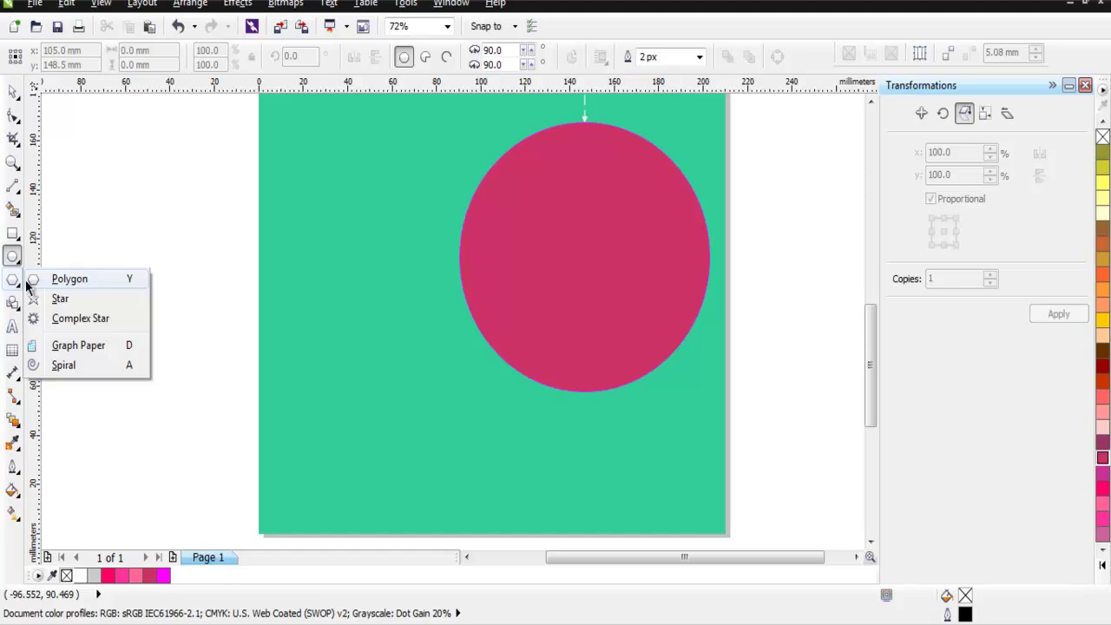
mouse_move(12, 302)
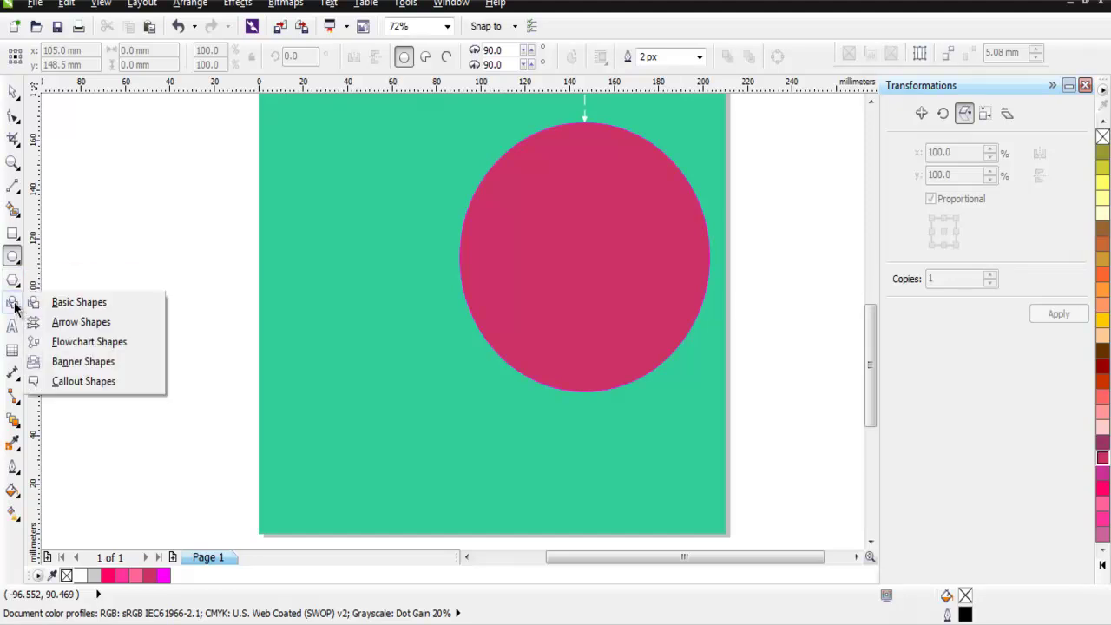
left_click(69, 381)
left_click_drag(289, 352, 512, 502)
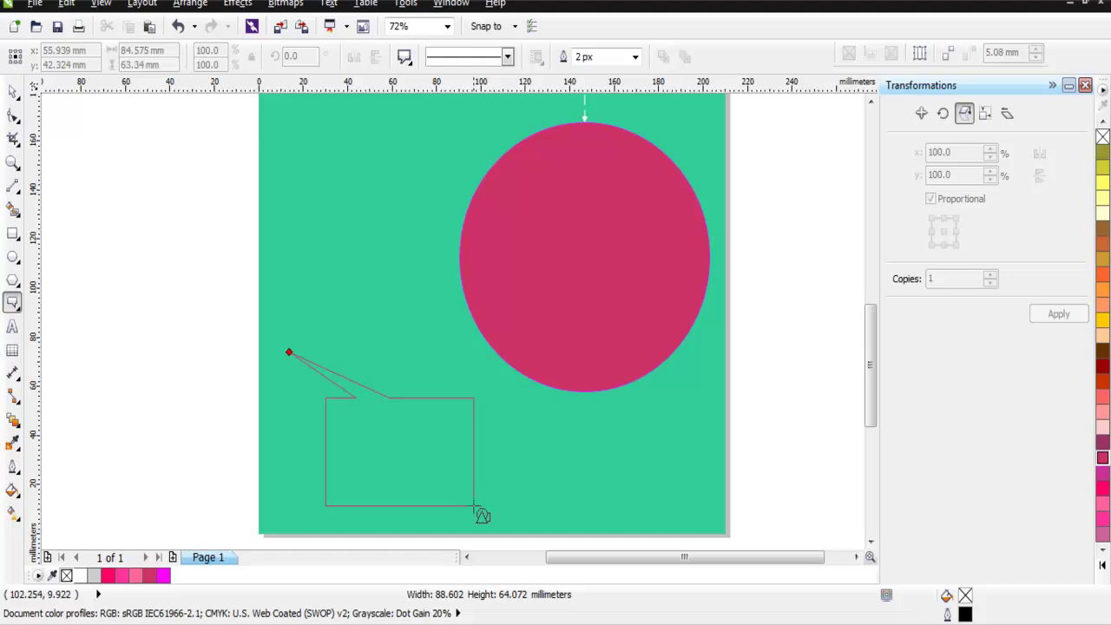
left_click_drag(519, 510, 475, 506)
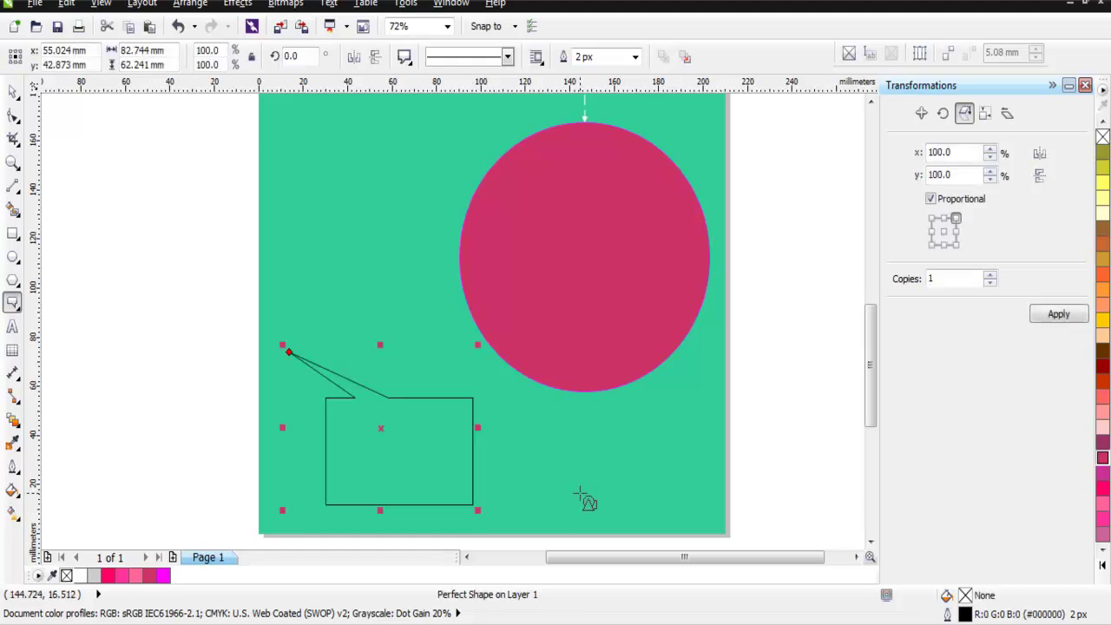
Fill the callout white and give it a light grey 30% Black outline.
left_click(80, 577)
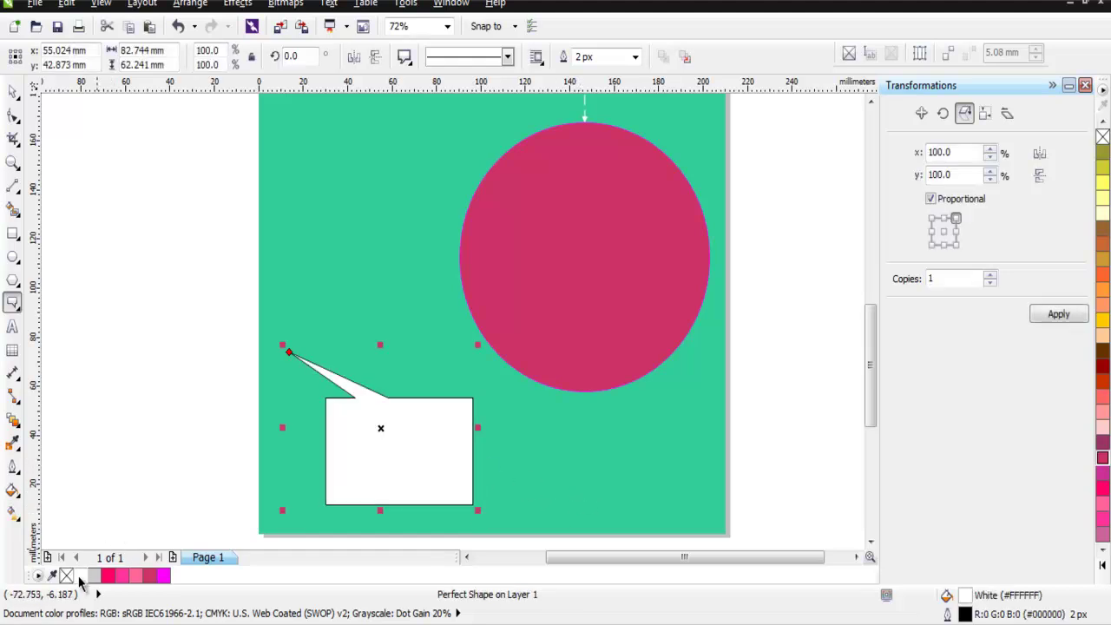
left_click(17, 473)
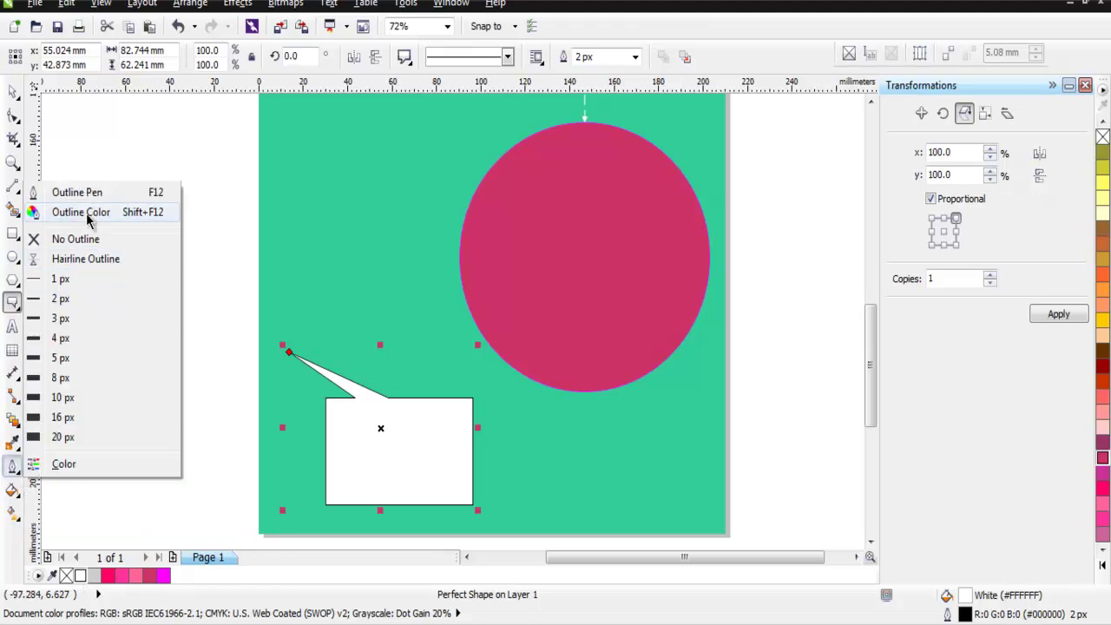
left_click(92, 212)
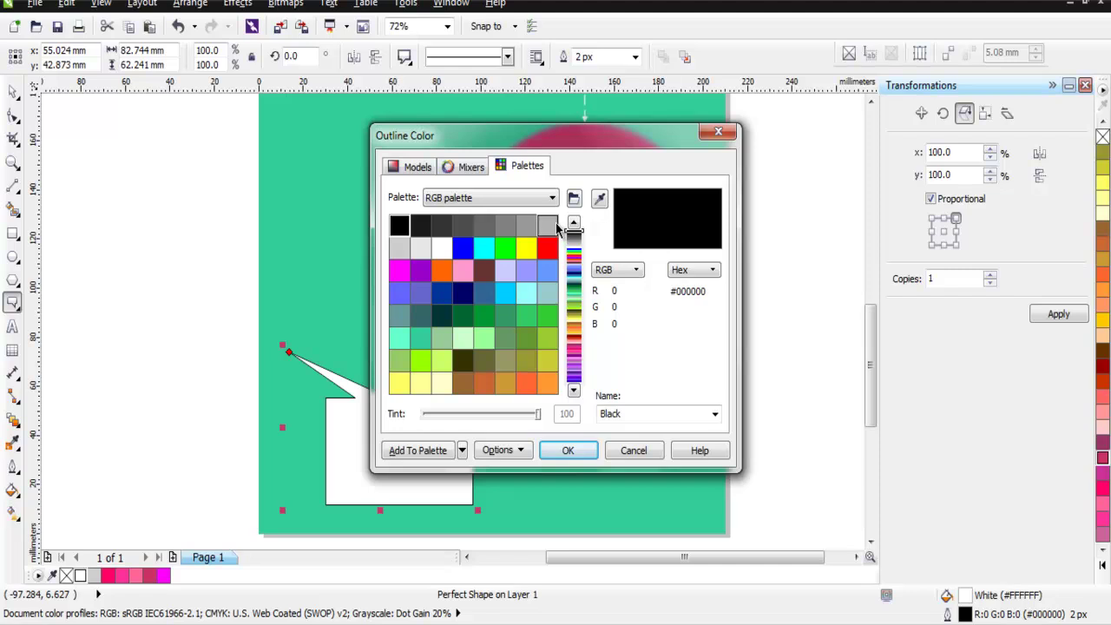
left_click(552, 227)
left_click(573, 451)
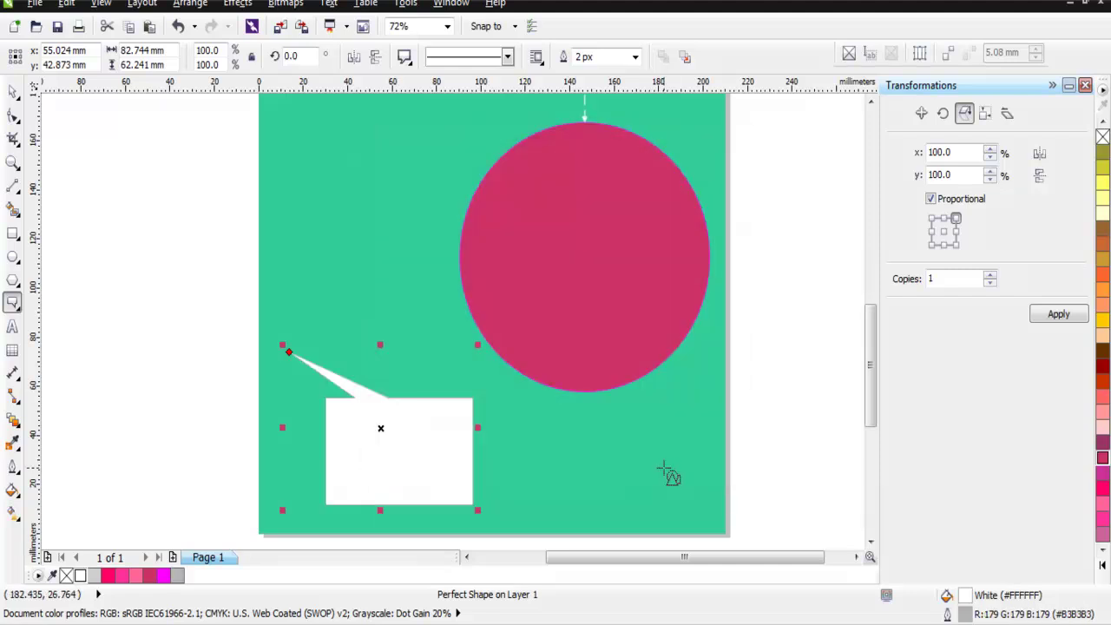
Nudge the callout slightly upward with the Pick tool and deselect it.
left_click(12, 91)
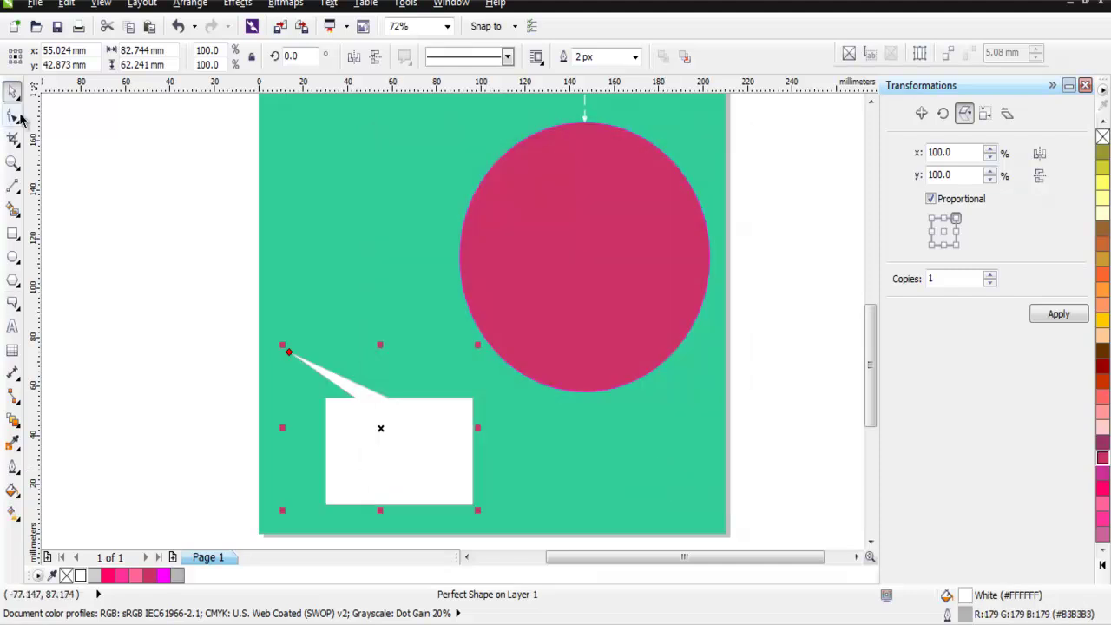
left_click(113, 247)
mouse_move(421, 458)
left_mouse_down()
mouse_move(504, 466)
mouse_move(420, 443)
left_mouse_up()
left_click(393, 279)
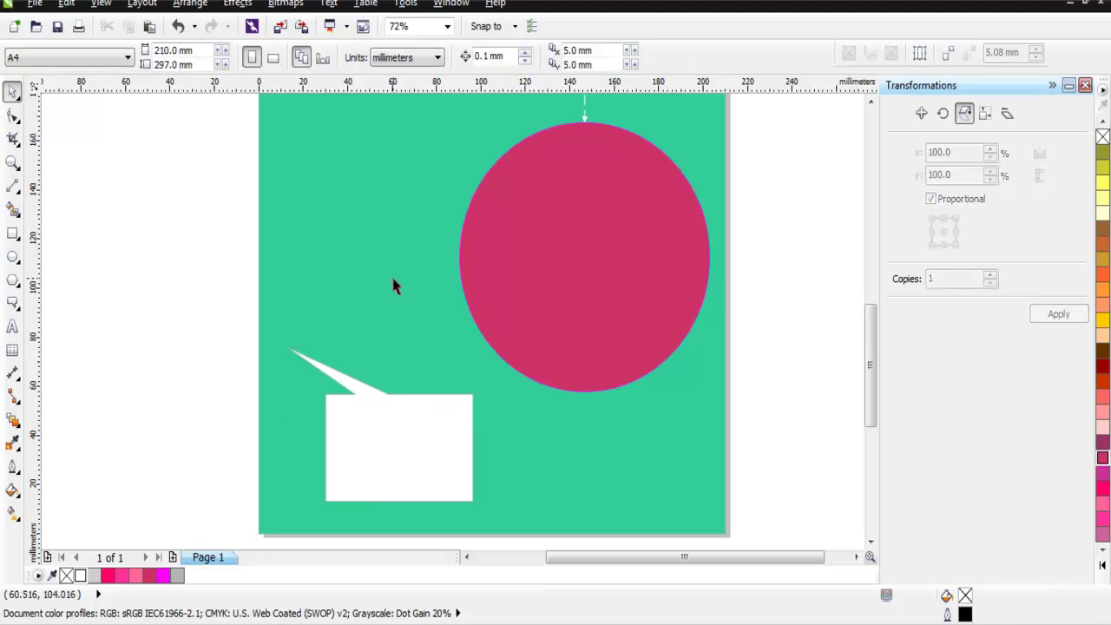
Create a horizontally mirrored copy of the callout via Scale and Mirror.
left_click(383, 457)
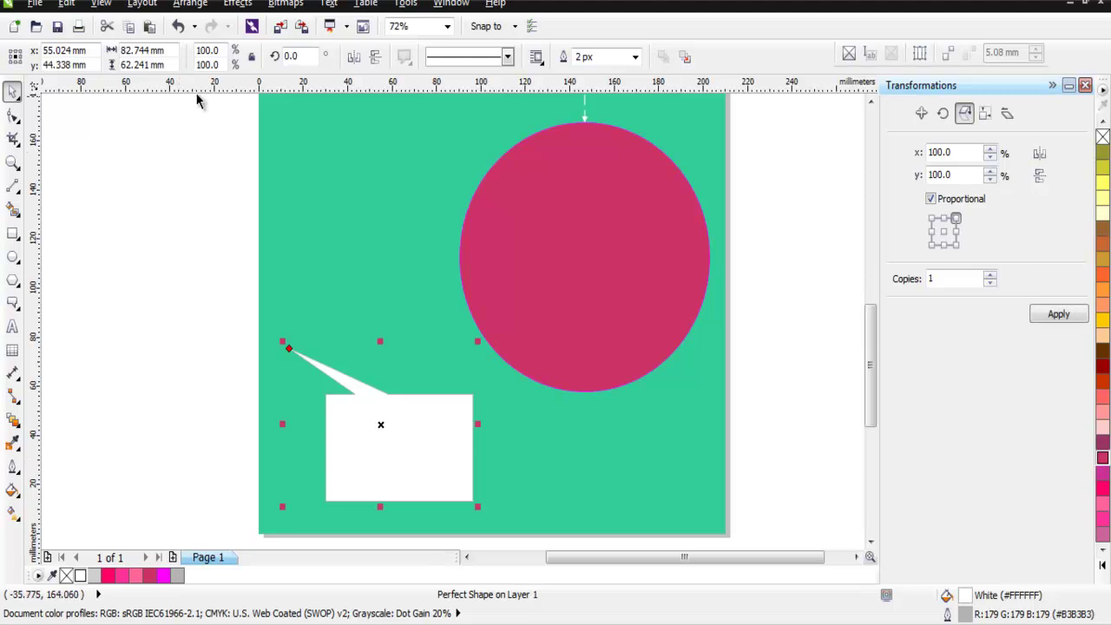
left_click(232, 5)
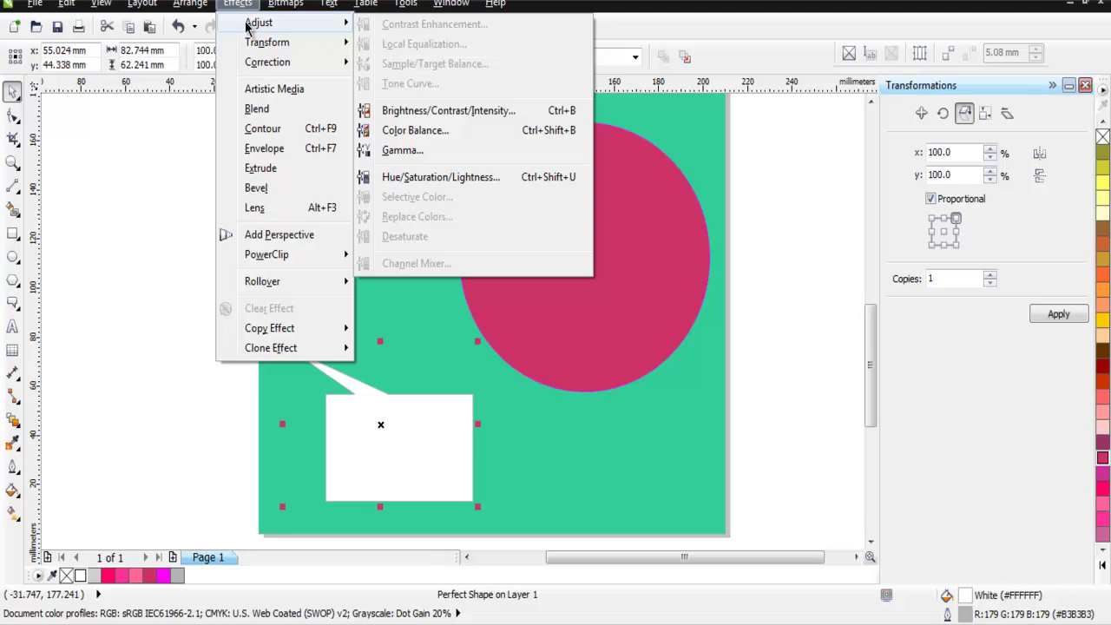
mouse_move(230, 23)
left_click(440, 45)
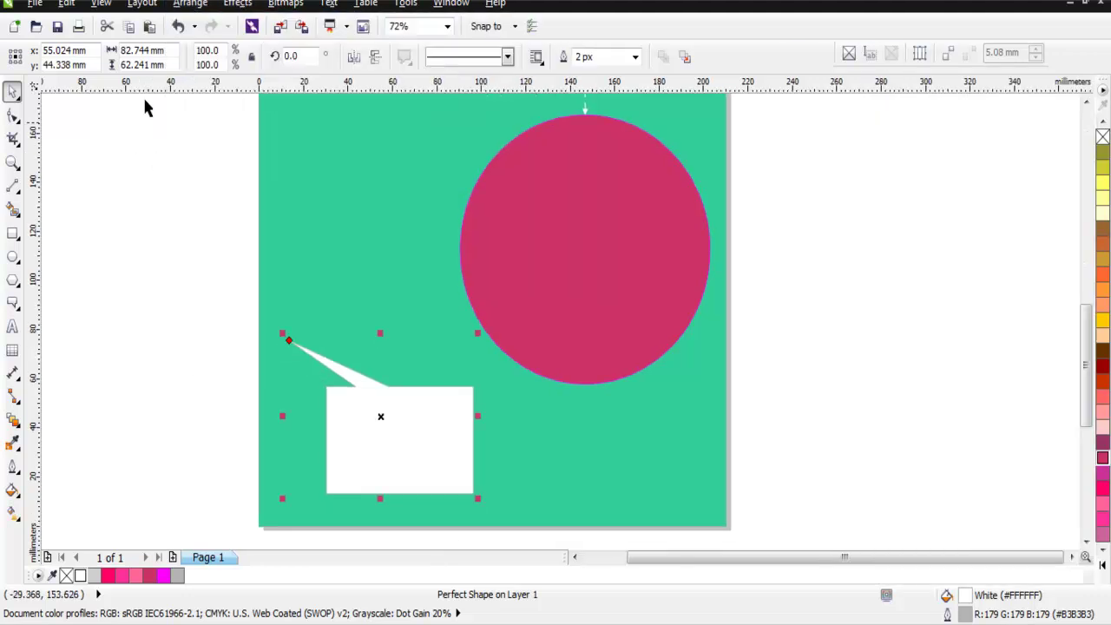
left_click(190, 4)
mouse_move(229, 22)
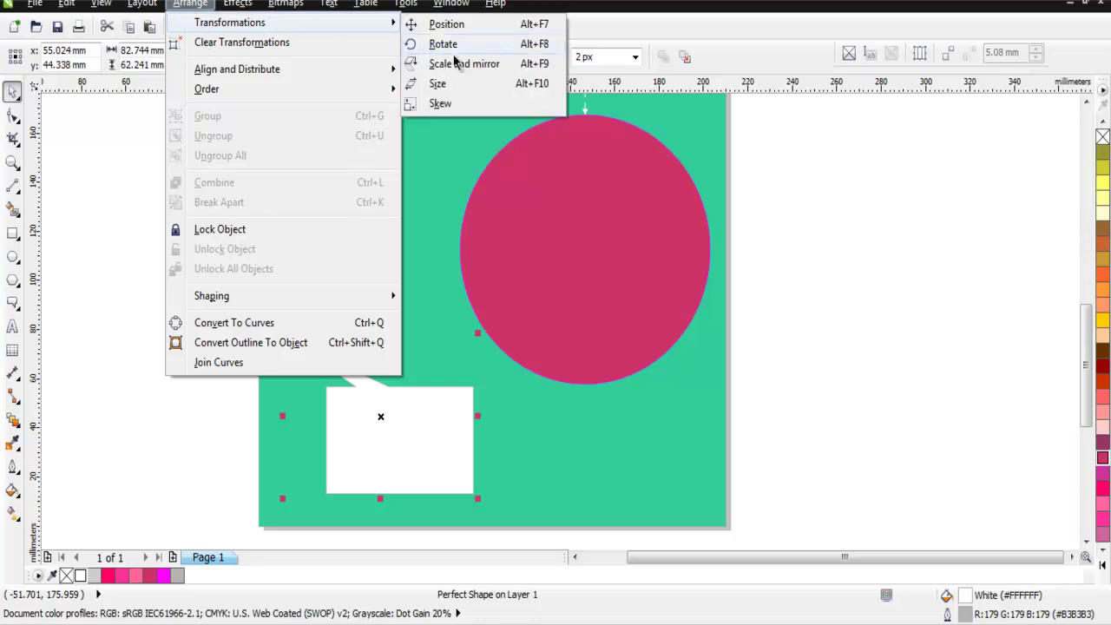
left_click(455, 64)
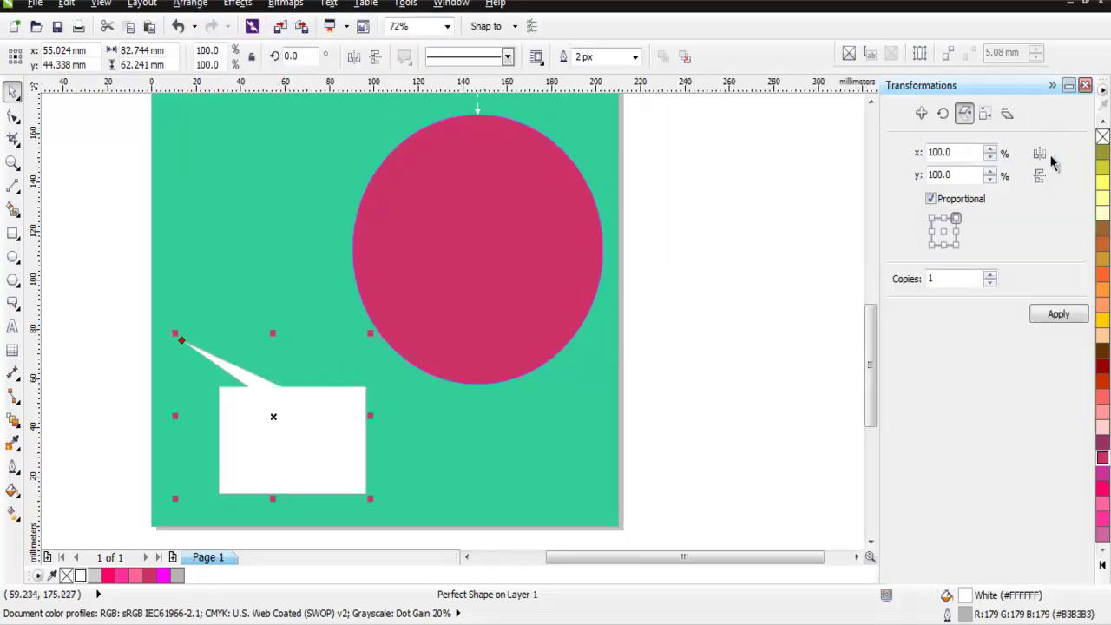
left_click(1041, 154)
left_click(1061, 315)
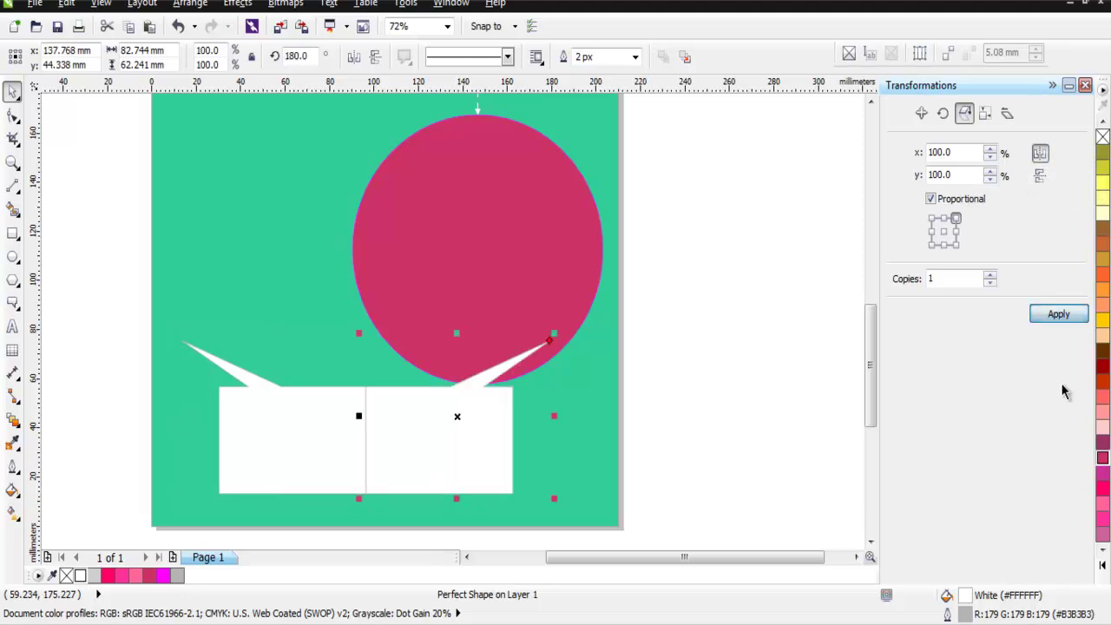
Delete the original callout and move the mirrored copy to the lower left under the circle.
left_click(273, 463)
key("Delete")
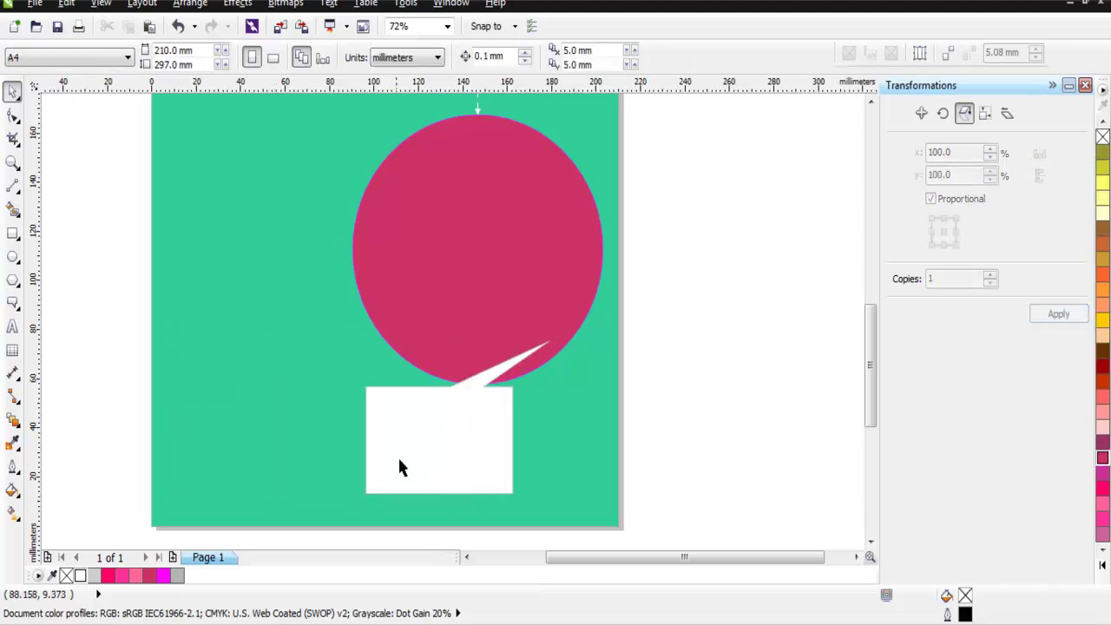
left_click_drag(422, 453, 258, 441)
left_click(97, 354)
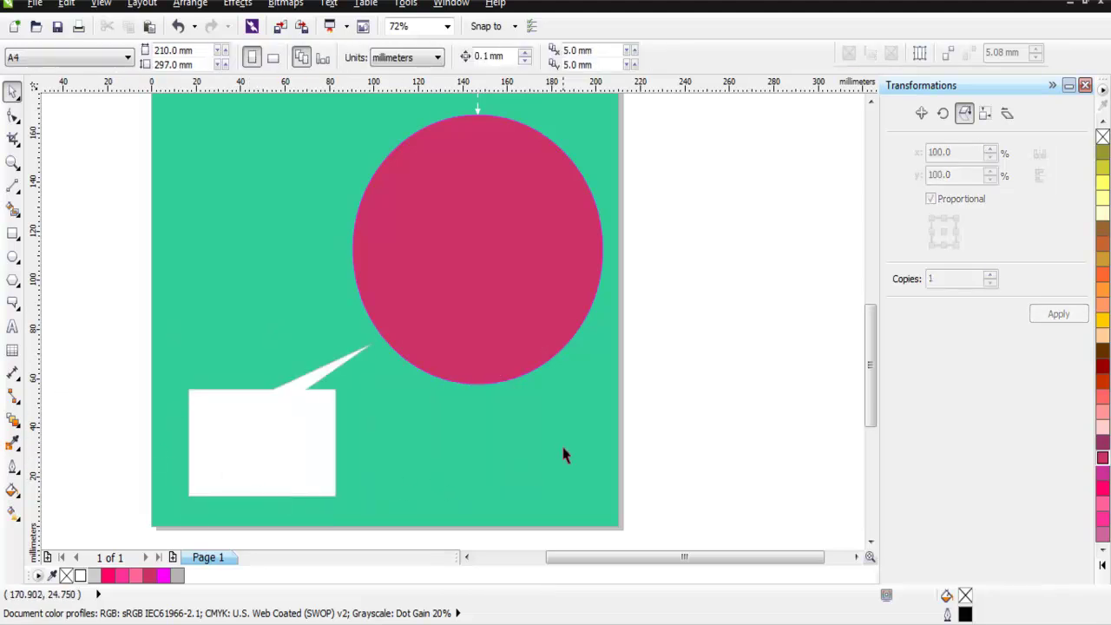
left_click_drag(867, 370, 865, 308)
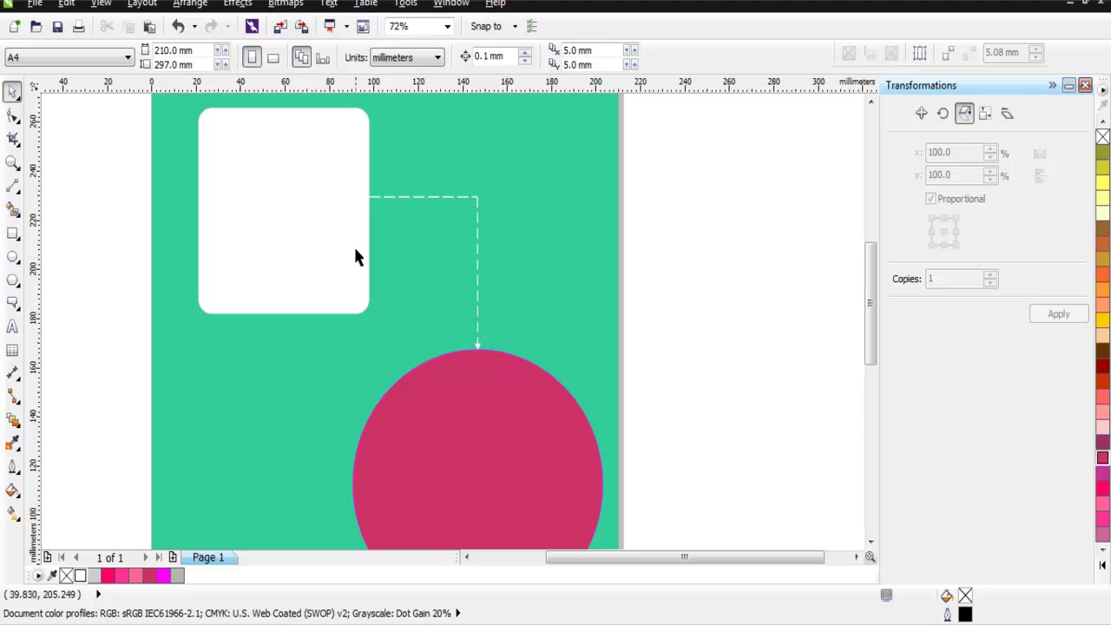
left_click_drag(872, 321, 870, 366)
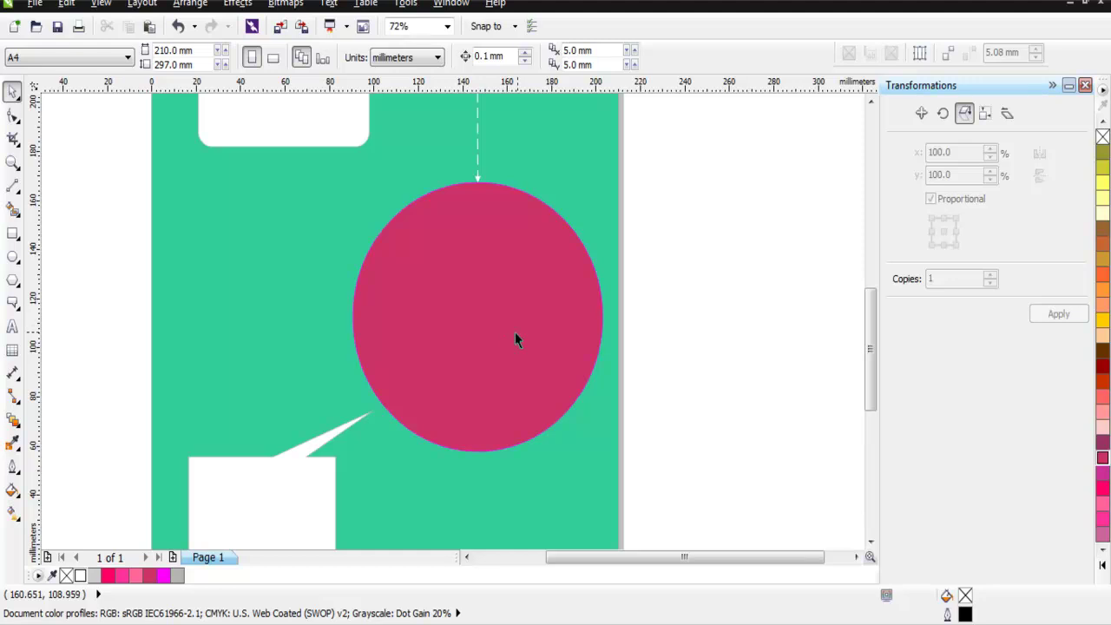
left_click_drag(868, 326, 873, 339)
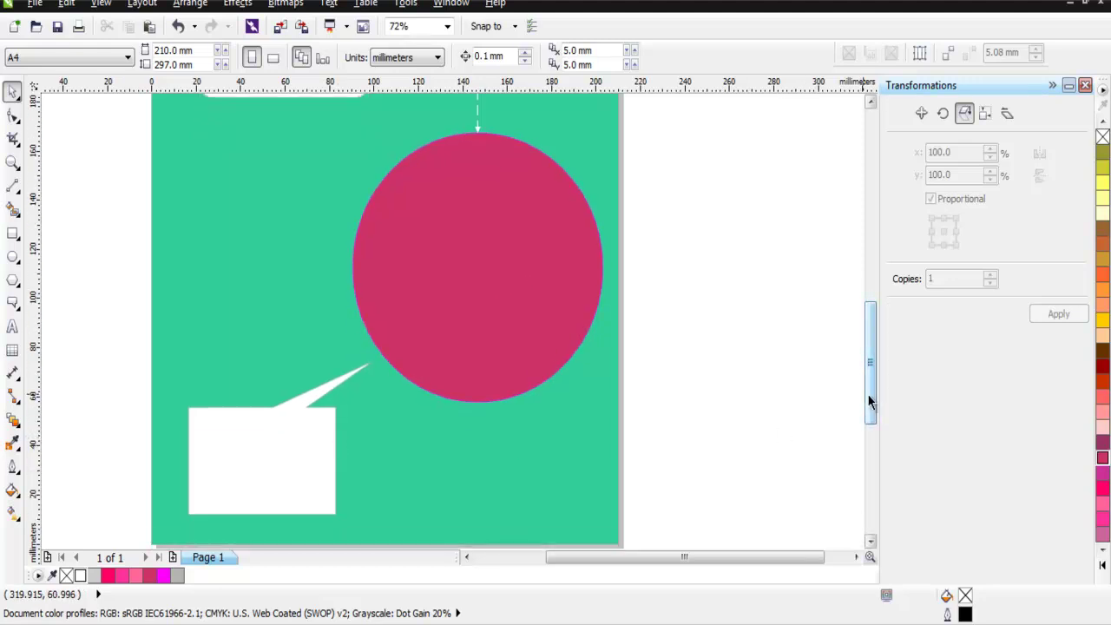
left_click_drag(870, 400, 870, 415)
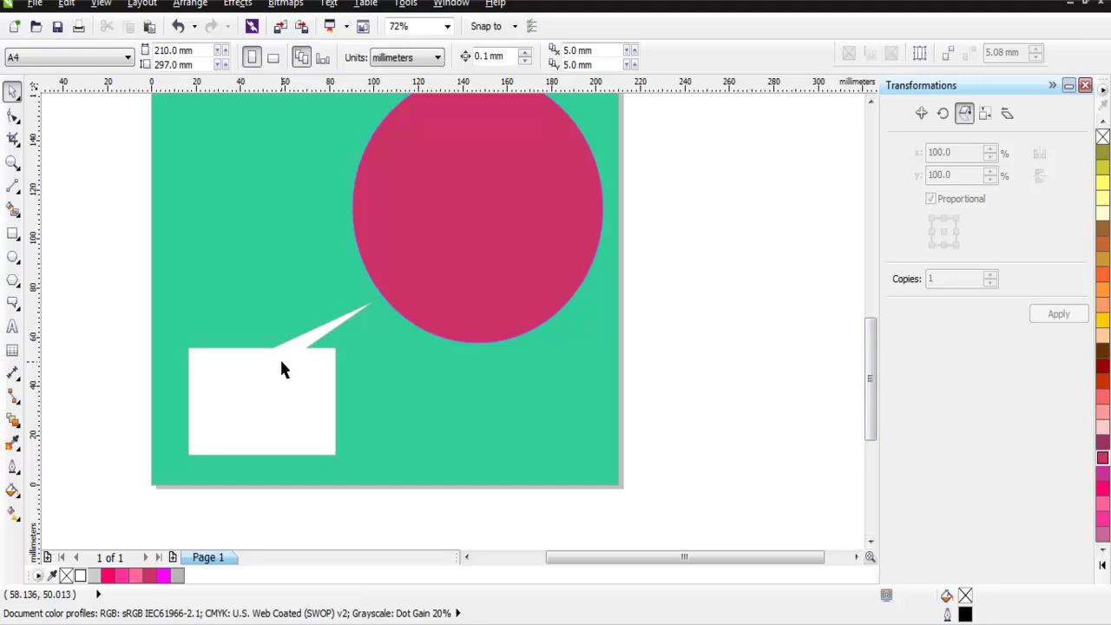
left_click_drag(869, 382, 869, 359)
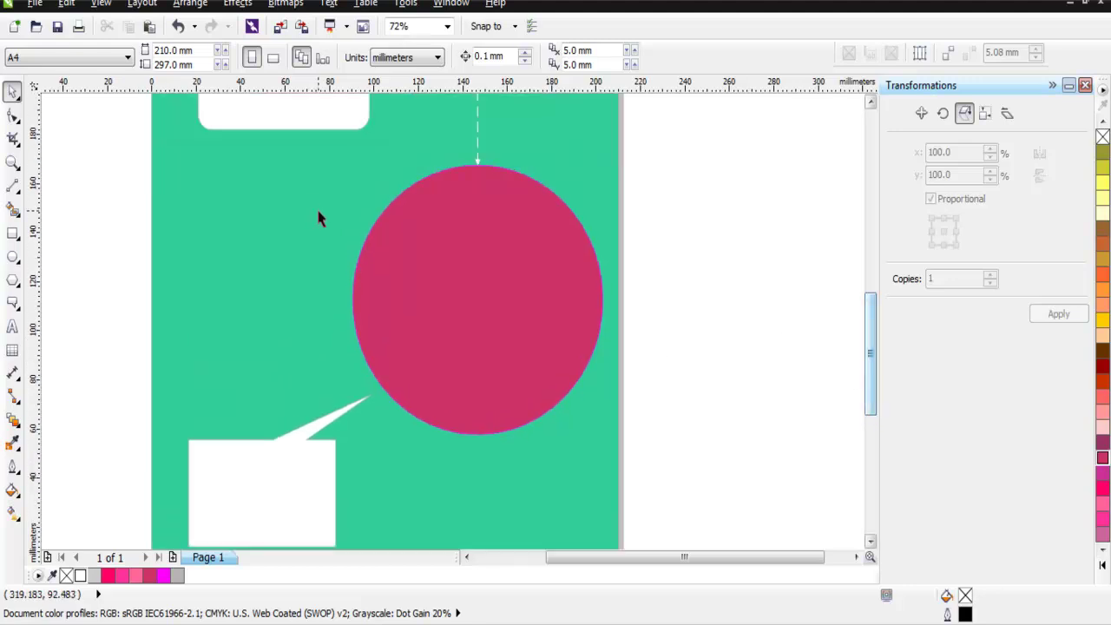
left_click_drag(871, 336, 876, 272)
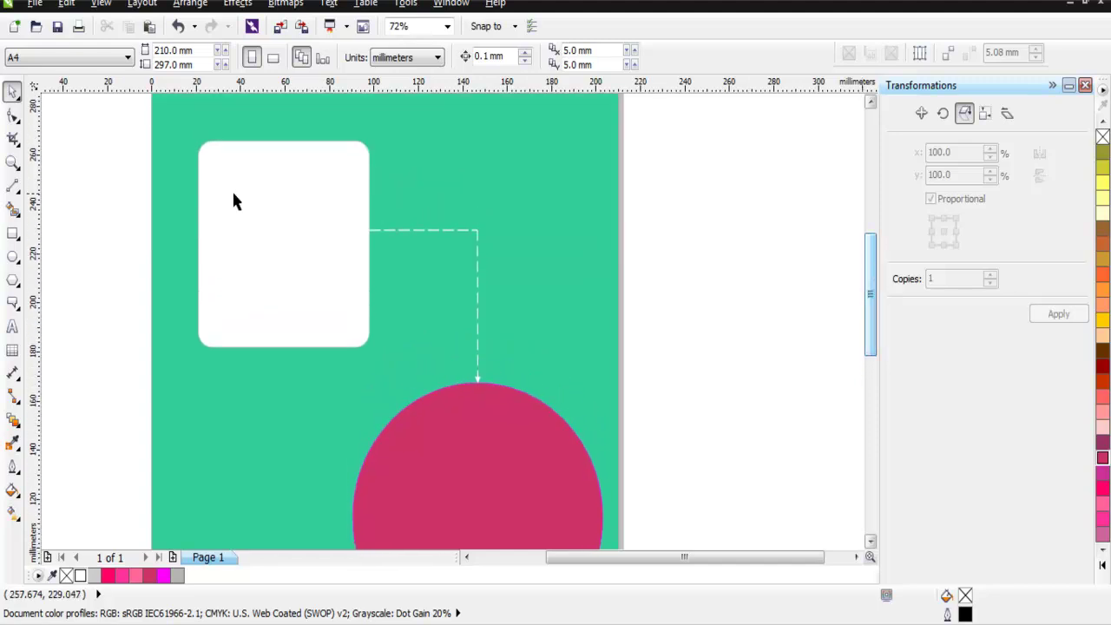
key("z")
Zoom out to 36% to show the whole A4 page and bring up the File menu.
left_click(117, 57)
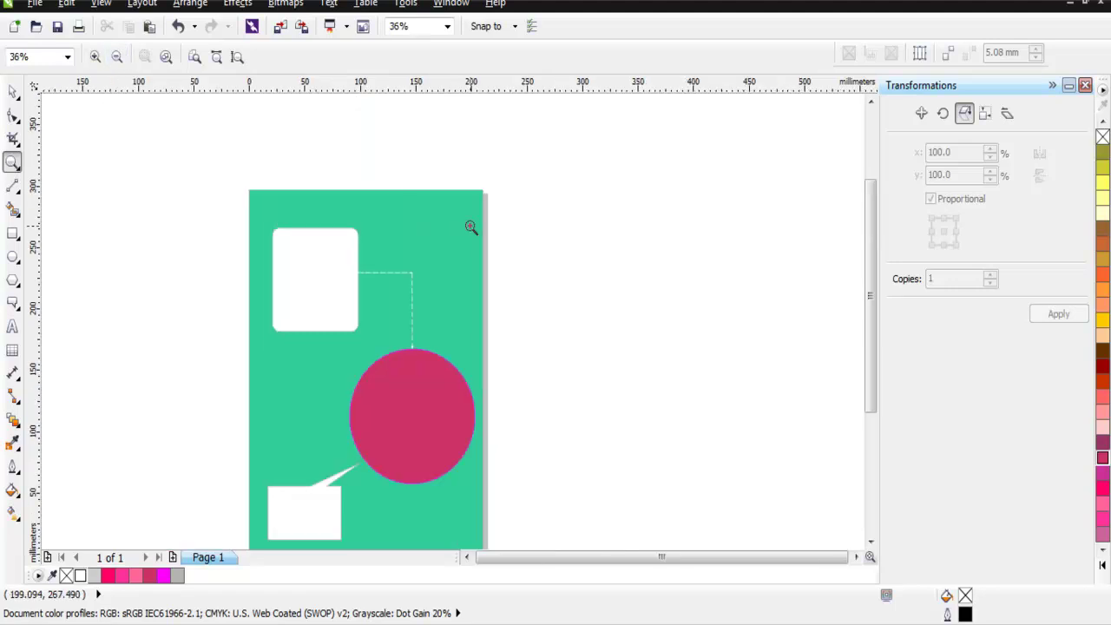
left_click_drag(873, 269, 869, 290)
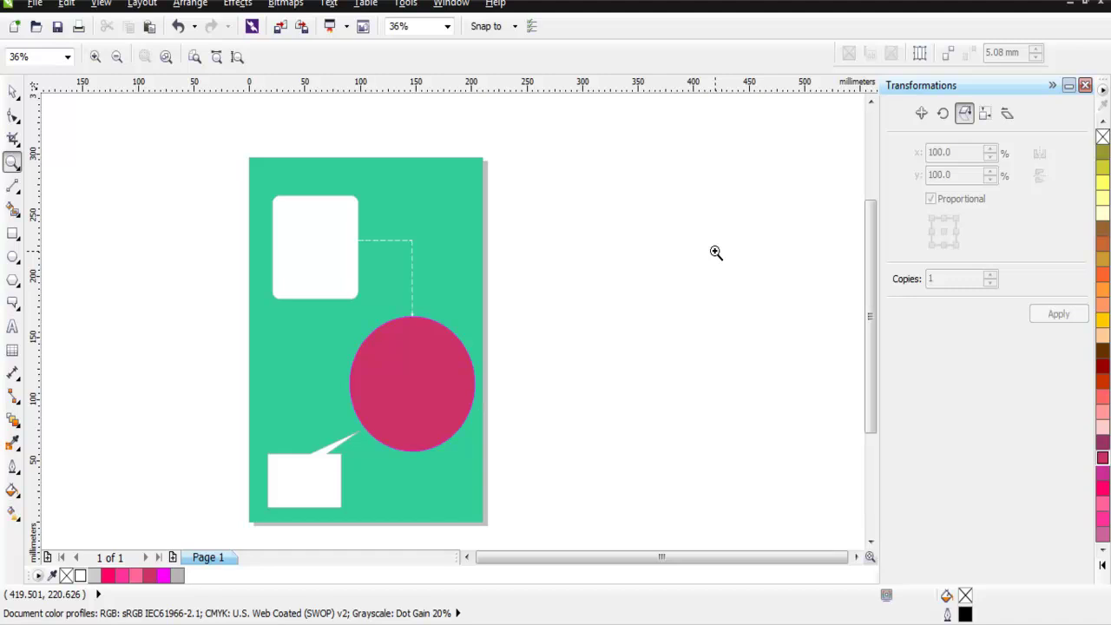
left_click(35, 3)
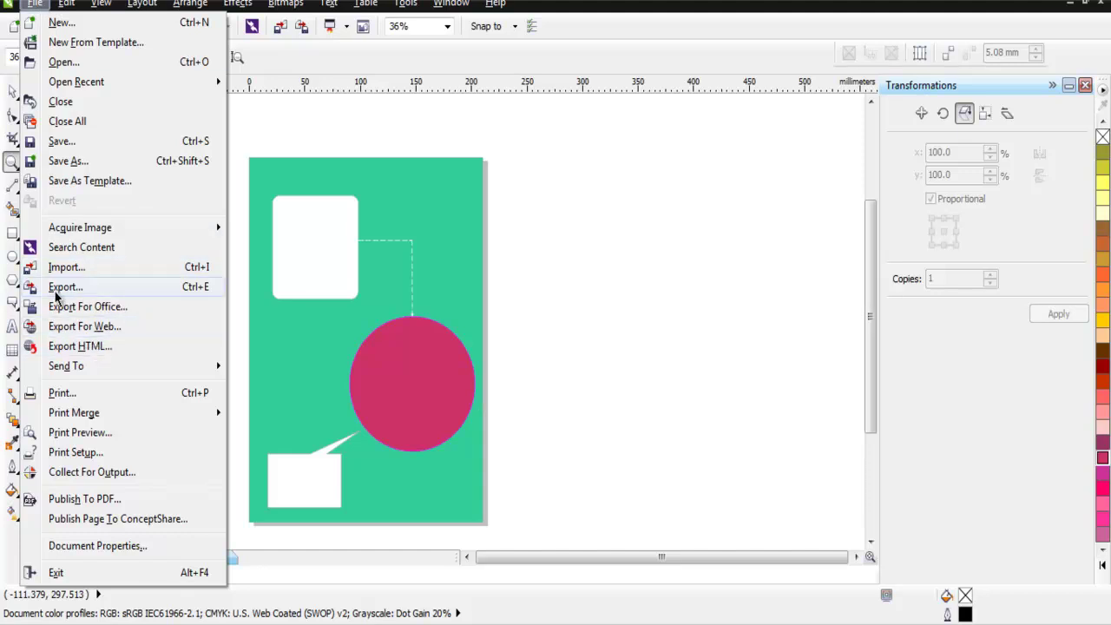
Browse the export file-type list, keep PDF, and cancel the export.
key("Escape")
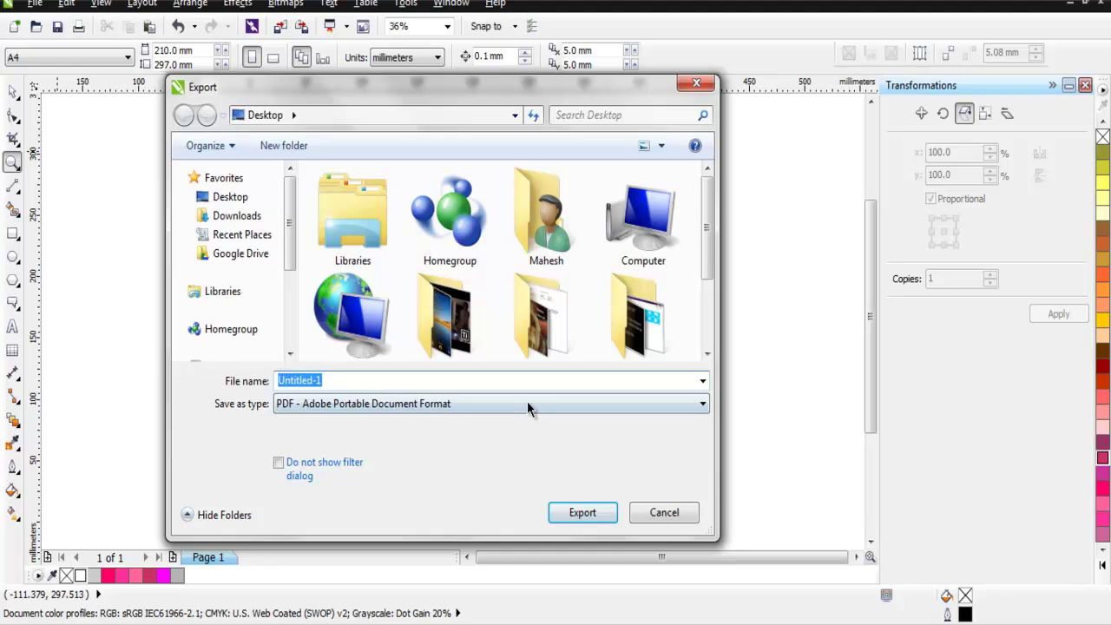
left_click(527, 401)
scroll(448, 271, "down", 3)
scroll(446, 252, "down", 6)
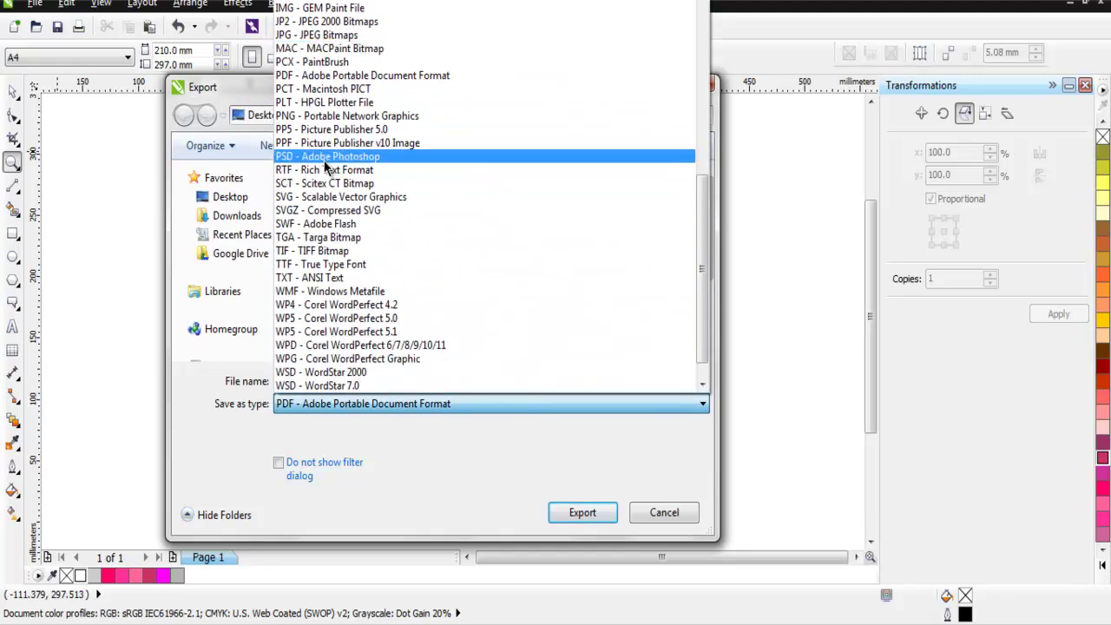
left_click(426, 444)
left_click(668, 514)
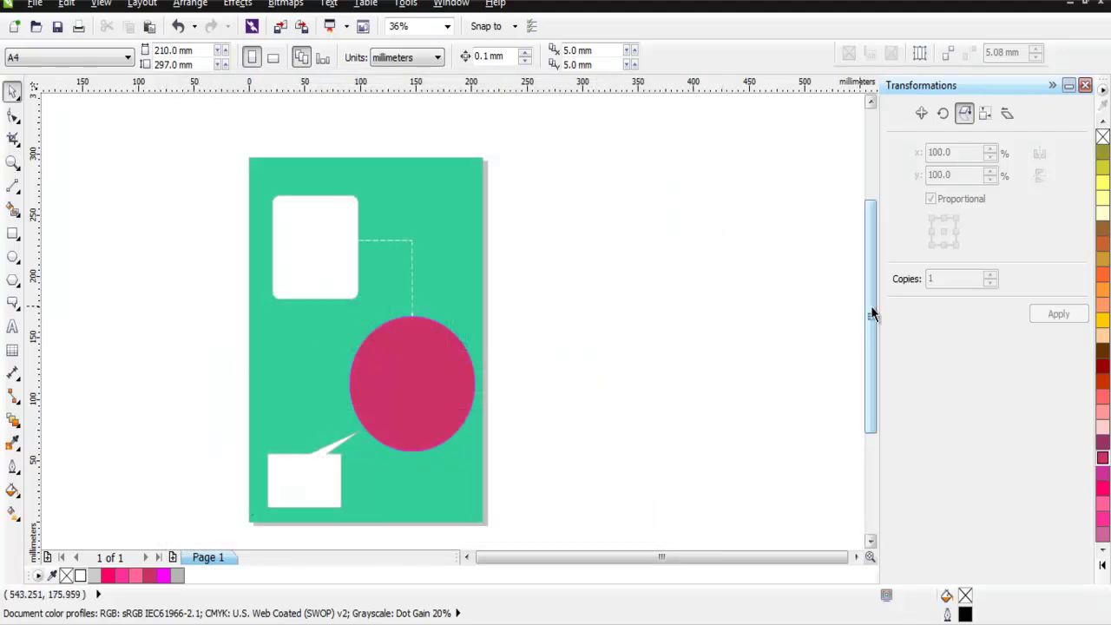
left_click_drag(871, 309, 872, 325)
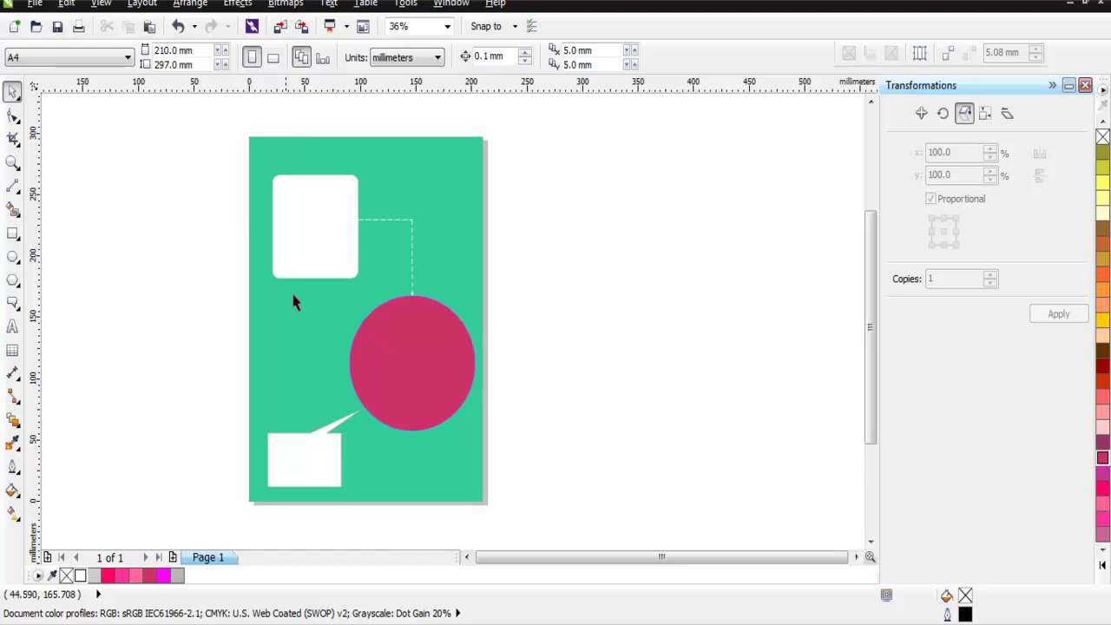